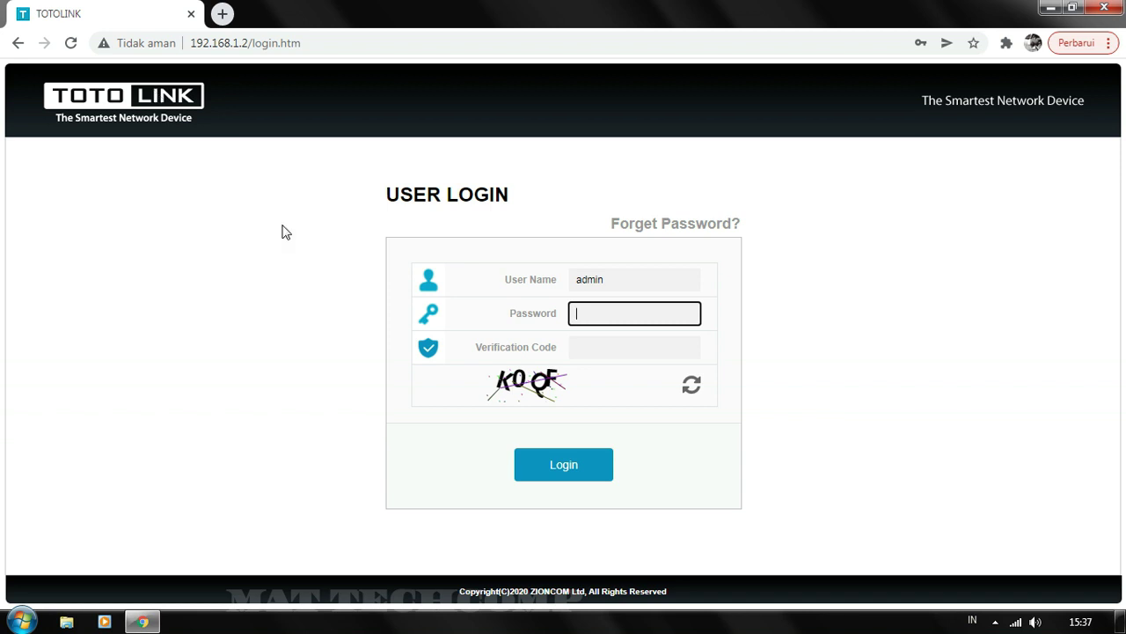
Log in to the router as admin with the saved password and the verification code shown in the image.
{"action": "left_click", "coordinate": [602, 315]}
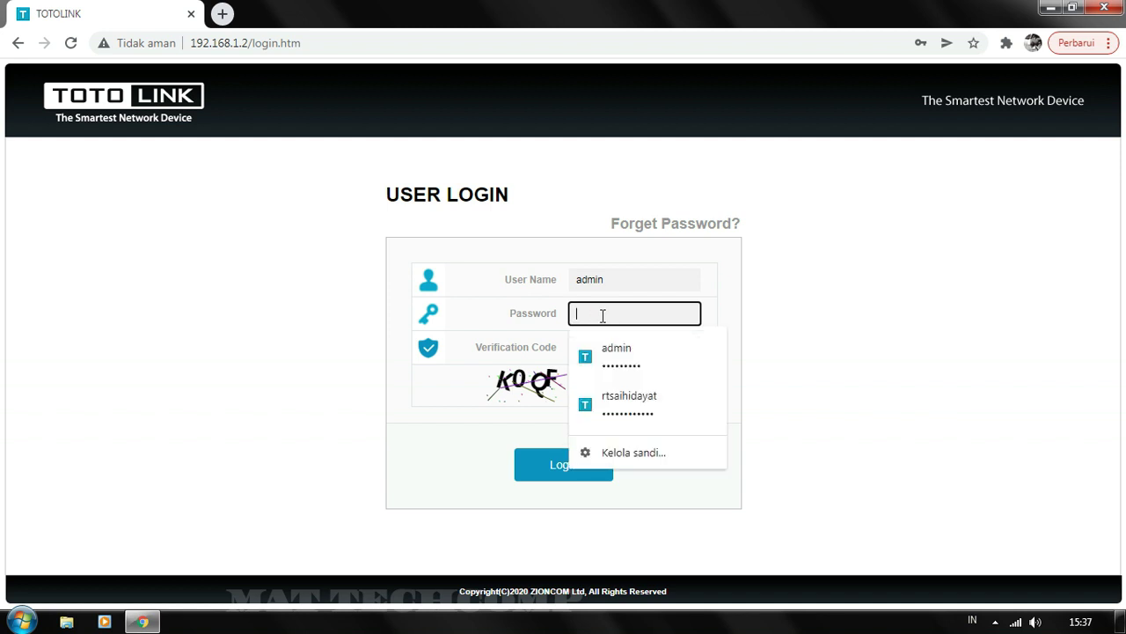
{"action": "left_click", "coordinate": [628, 359]}
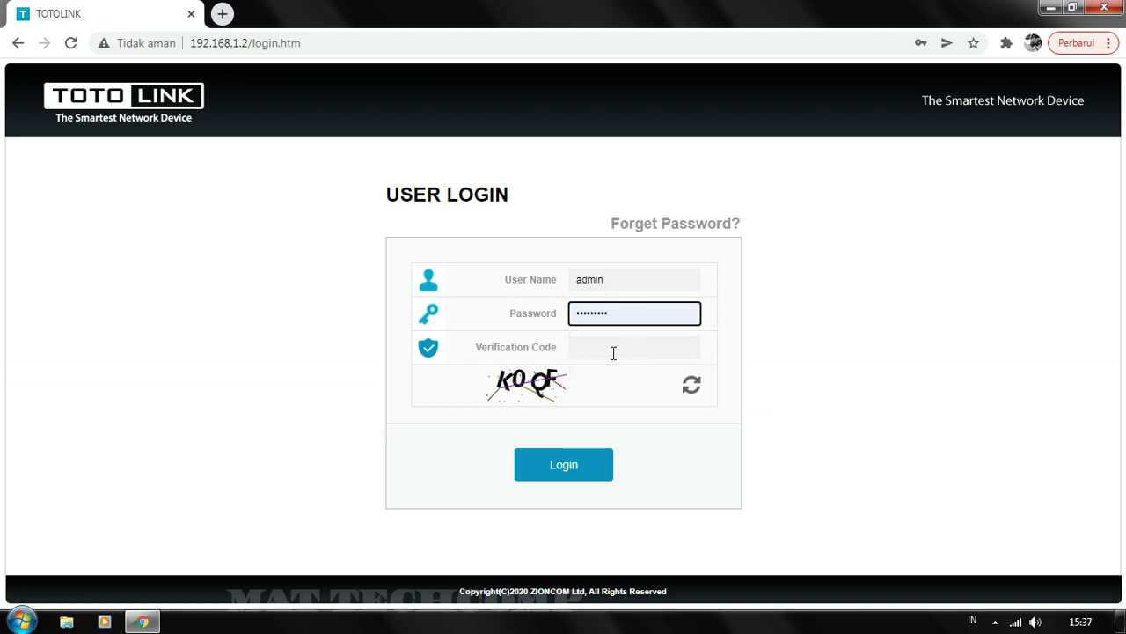
{"action": "left_click", "coordinate": [611, 346]}
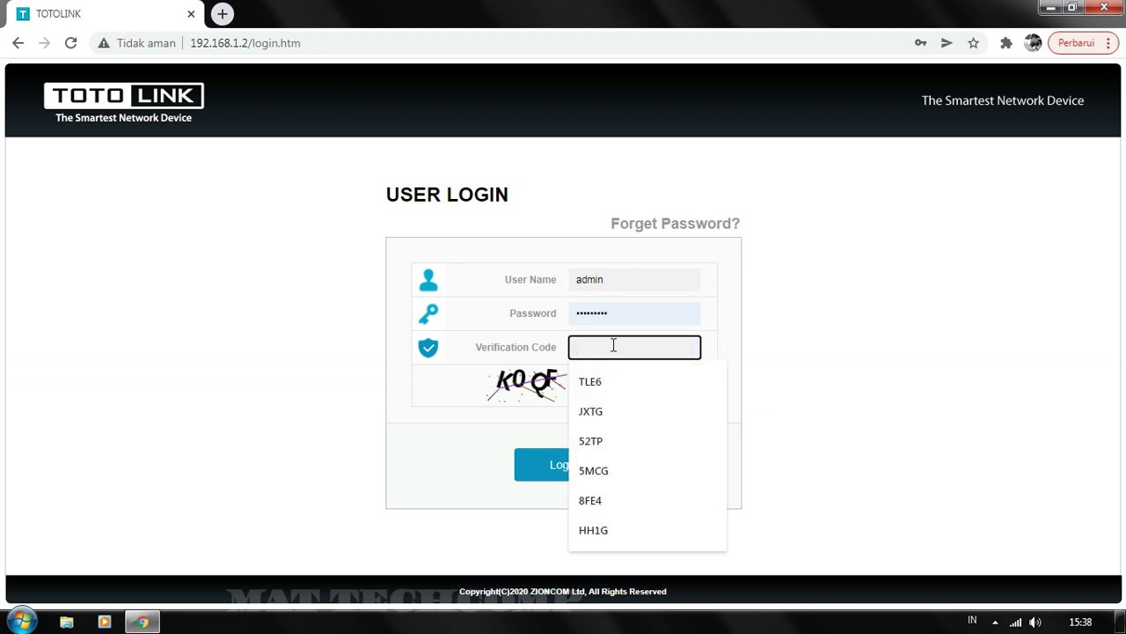
{"action": "type", "text": "k0"}
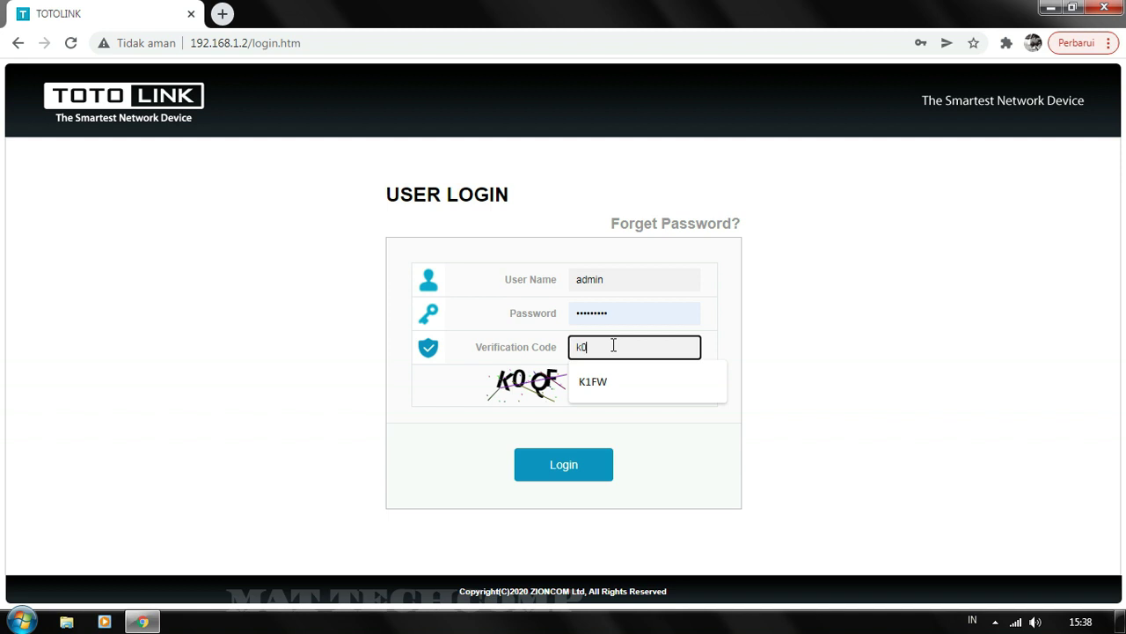
{"action": "type", "text": "q"}
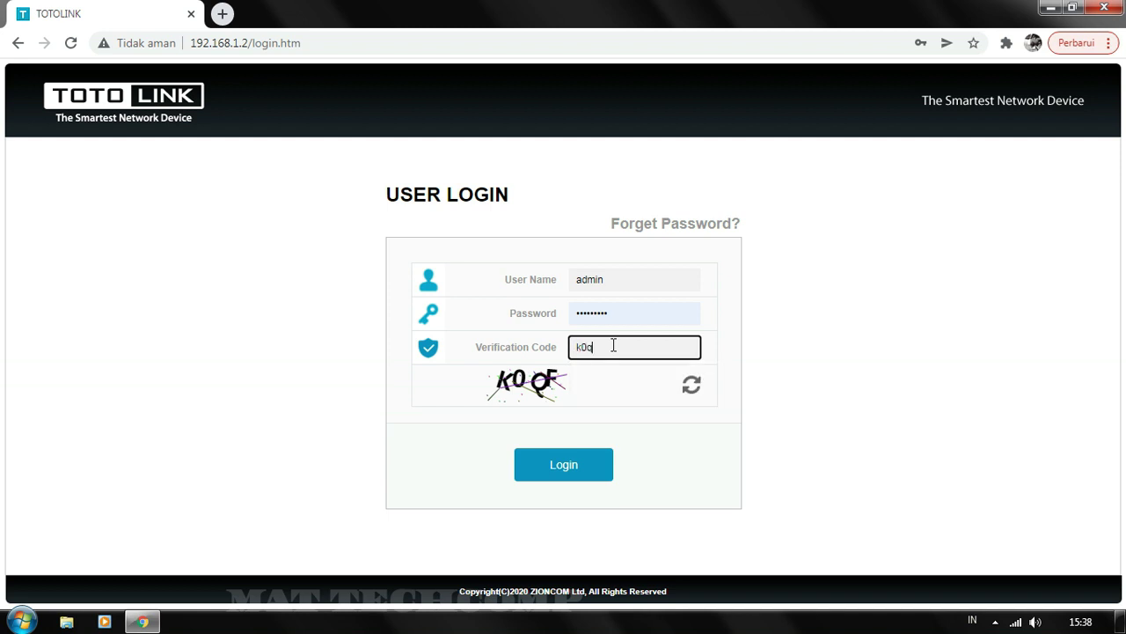
{"action": "type", "text": "f"}
{"action": "left_click", "coordinate": [577, 473]}
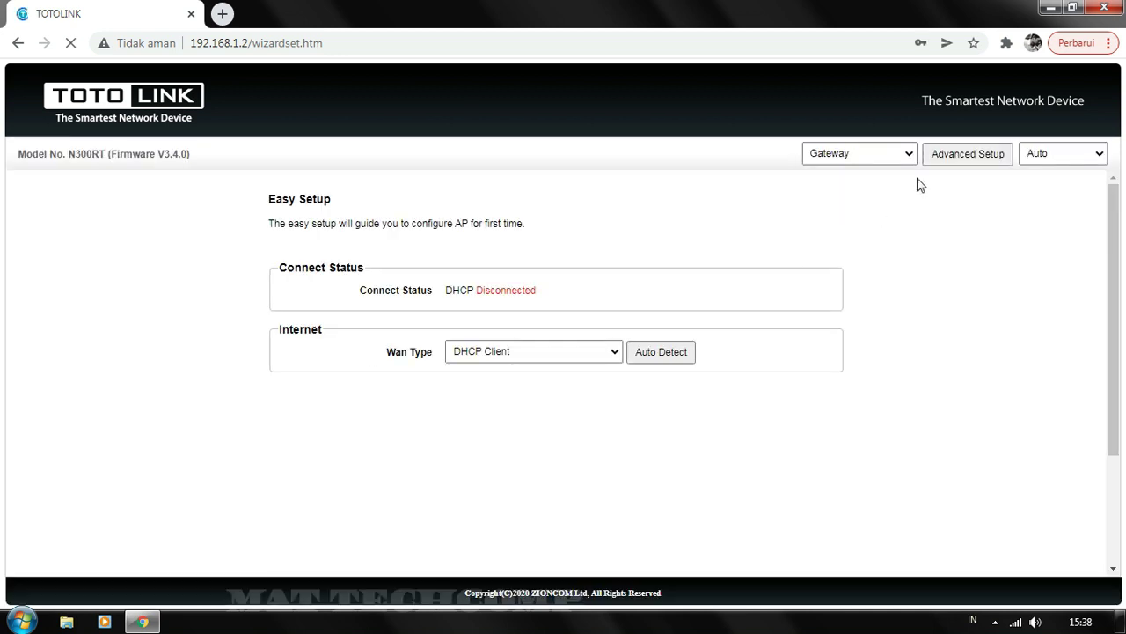
Go to the advanced setup and open the network's LAN settings to review the DHCP client range and clients list.
{"action": "left_click", "coordinate": [961, 157]}
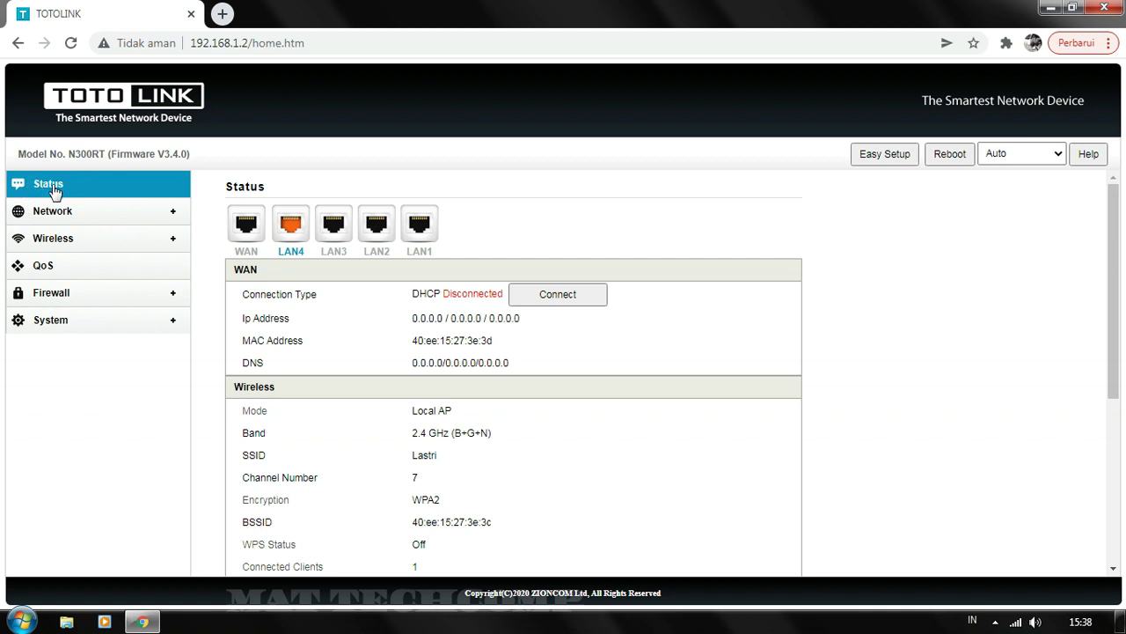
{"action": "left_click", "coordinate": [63, 214]}
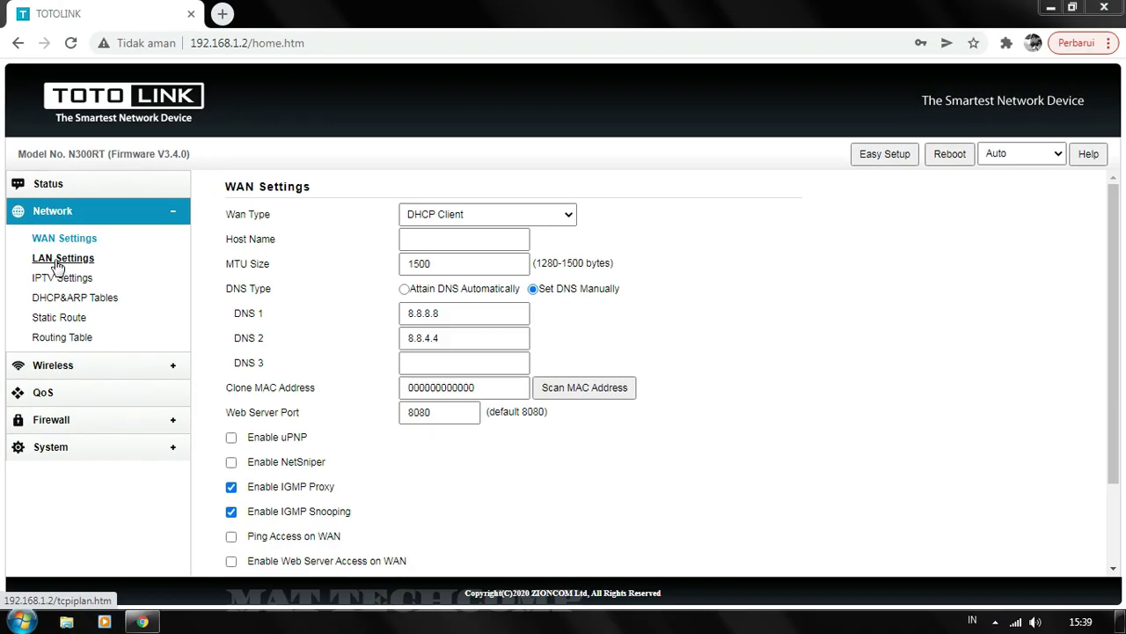
{"action": "left_click", "coordinate": [56, 262]}
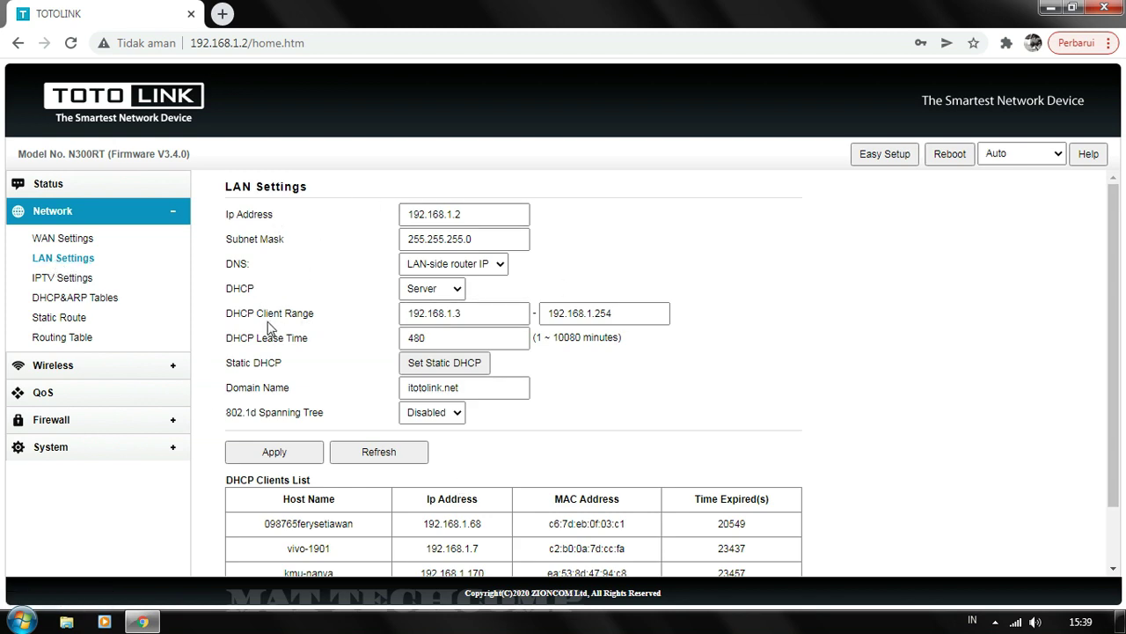
{"action": "left_click_drag", "start_coordinate": [257, 312], "coordinate": [314, 315]}
{"action": "scroll", "coordinate": [314, 314], "scroll_direction": "down", "scroll_amount": 1}
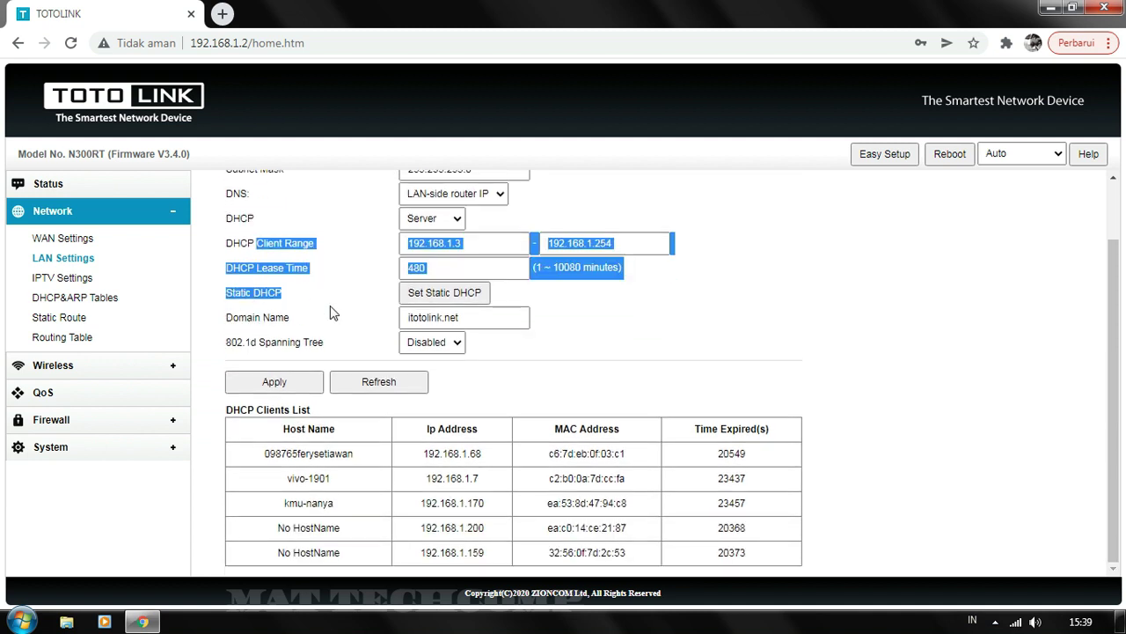
{"action": "left_click", "coordinate": [343, 252]}
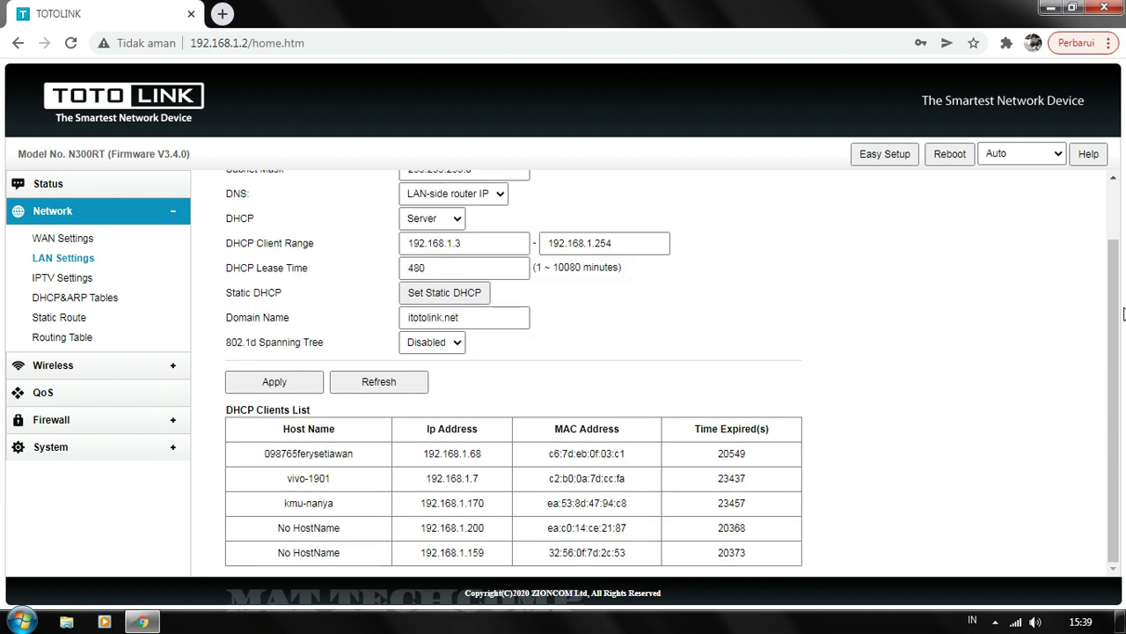
{"action": "left_click_drag", "start_coordinate": [1113, 302], "coordinate": [1097, 238]}
Set the start address of the DHCP client range to 192.168.1.5.
{"action": "left_click", "coordinate": [489, 313]}
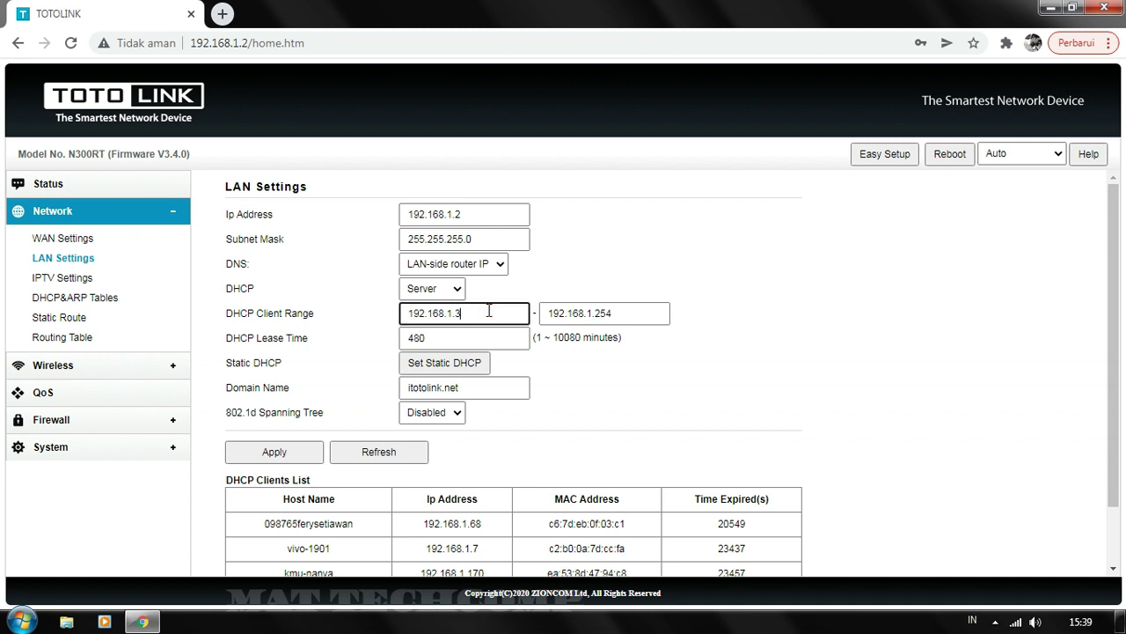
{"action": "key", "text": "BackSpace"}
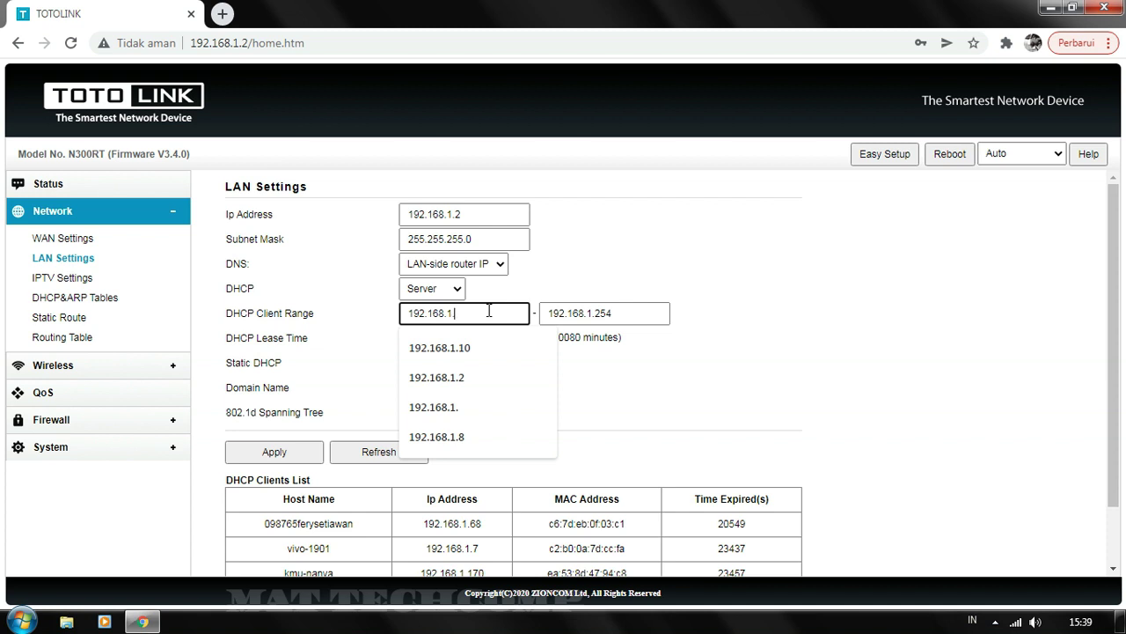
{"action": "type", "text": ".5"}
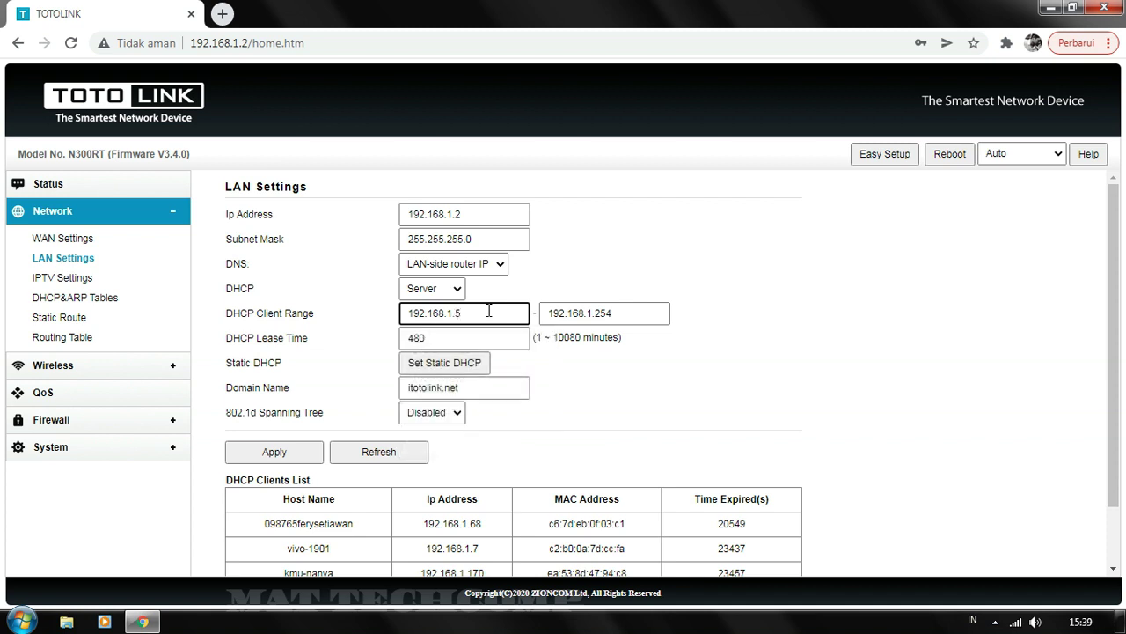
{"action": "left_click", "coordinate": [644, 316]}
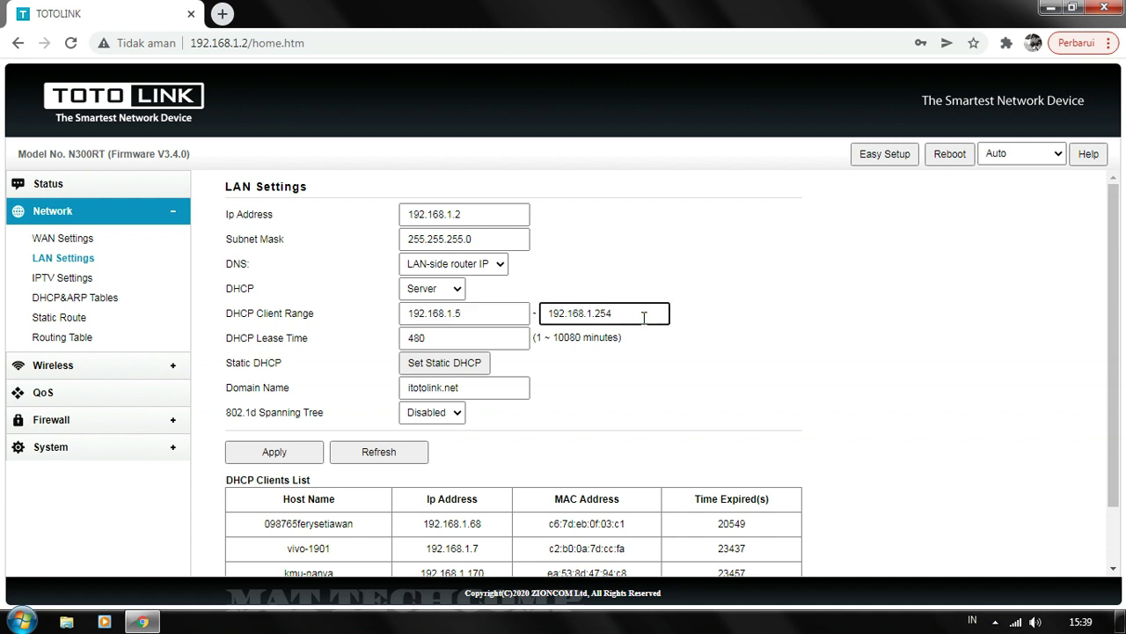
Set the DHCP client range to 192.168.1.10 through 192.168.1.20 and apply the LAN settings.
{"action": "left_click", "coordinate": [487, 316]}
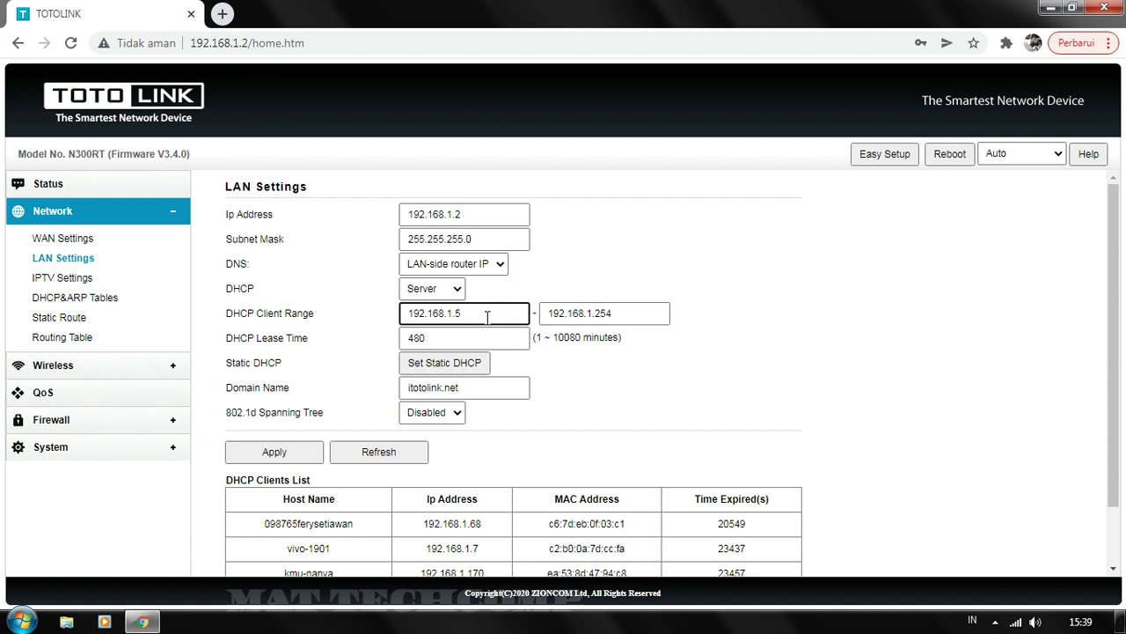
{"action": "key", "text": "BackSpace"}
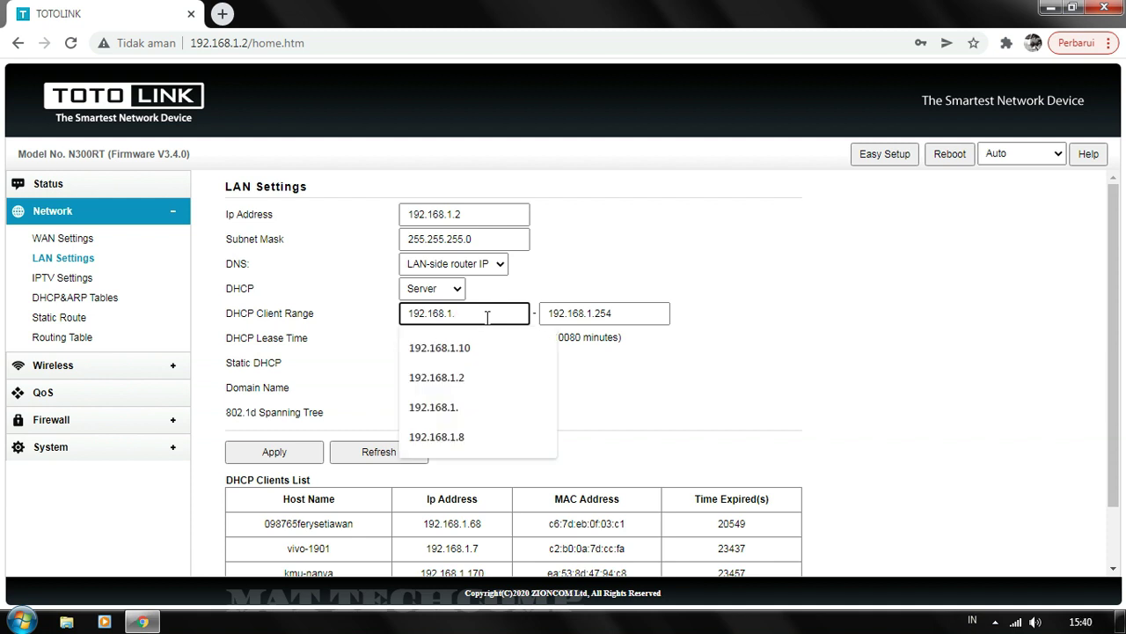
{"action": "type", "text": "10"}
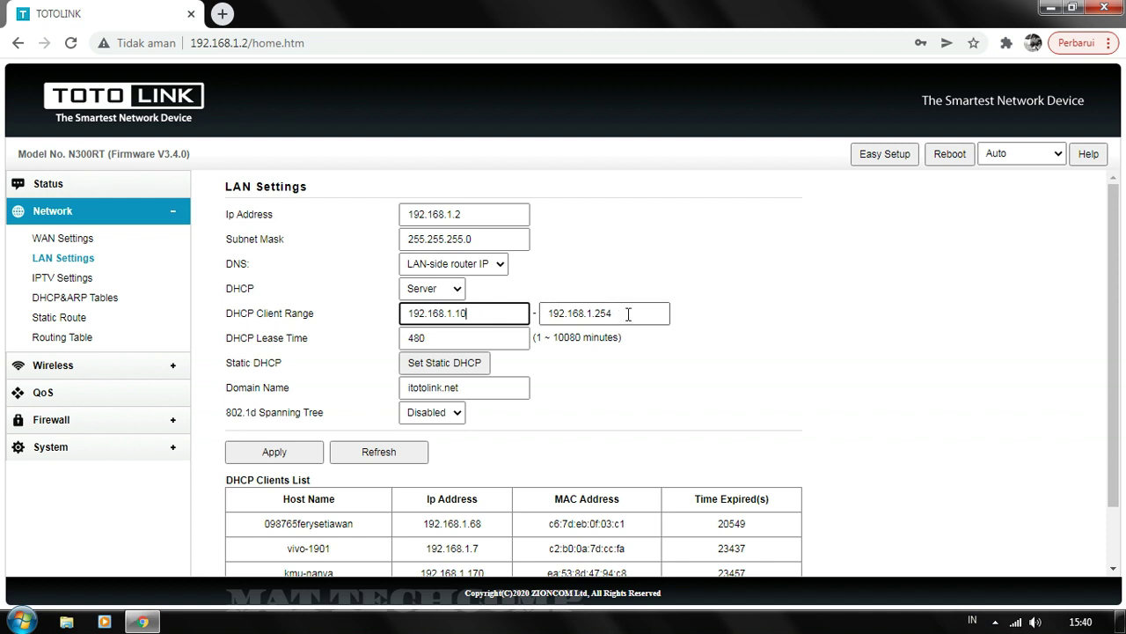
{"action": "left_click", "coordinate": [628, 314]}
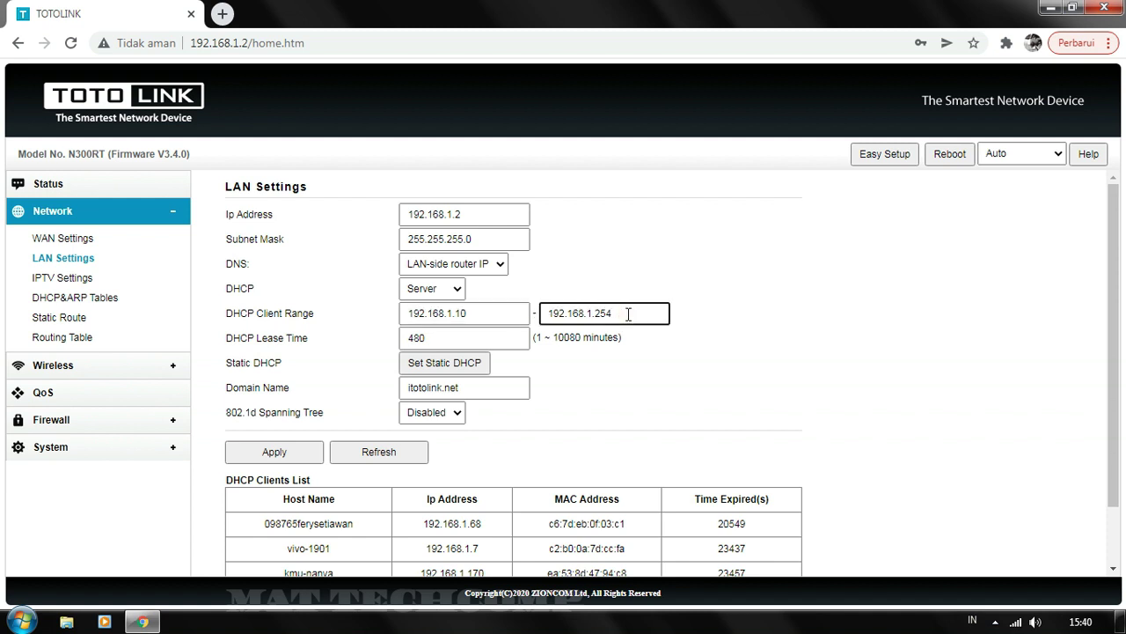
{"action": "key", "text": "BackSpace"}
{"action": "key", "text": "BackSpace"}
{"action": "type", "text": "0"}
{"action": "left_click", "coordinate": [274, 453]}
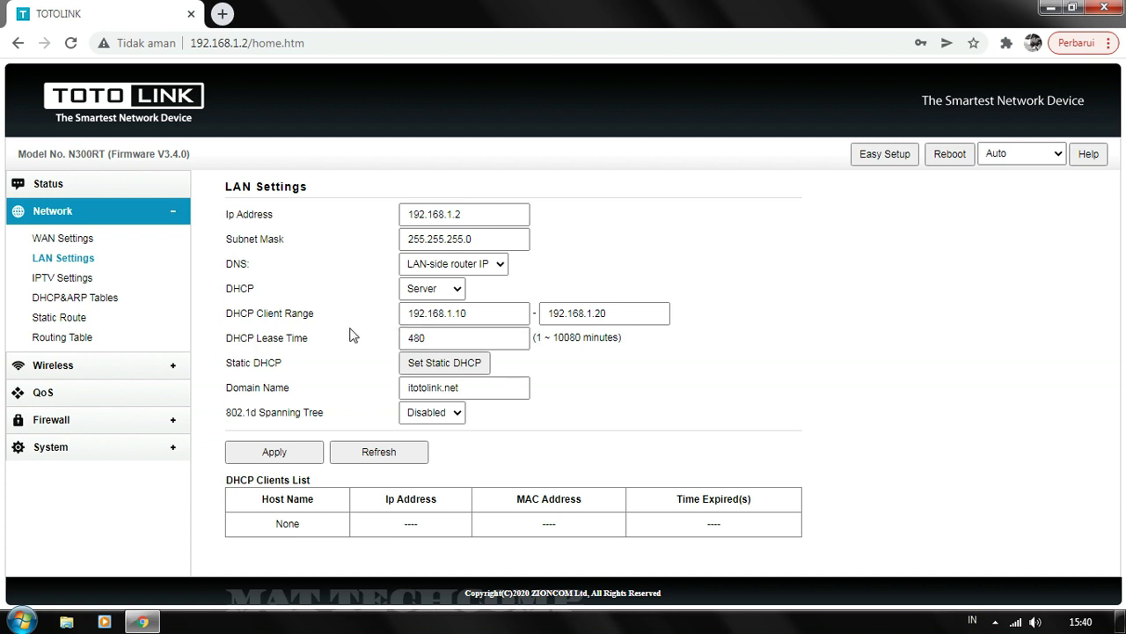
Open the QoS settings, choose Enable for QoS and apply the setting.
{"action": "left_click", "coordinate": [493, 315]}
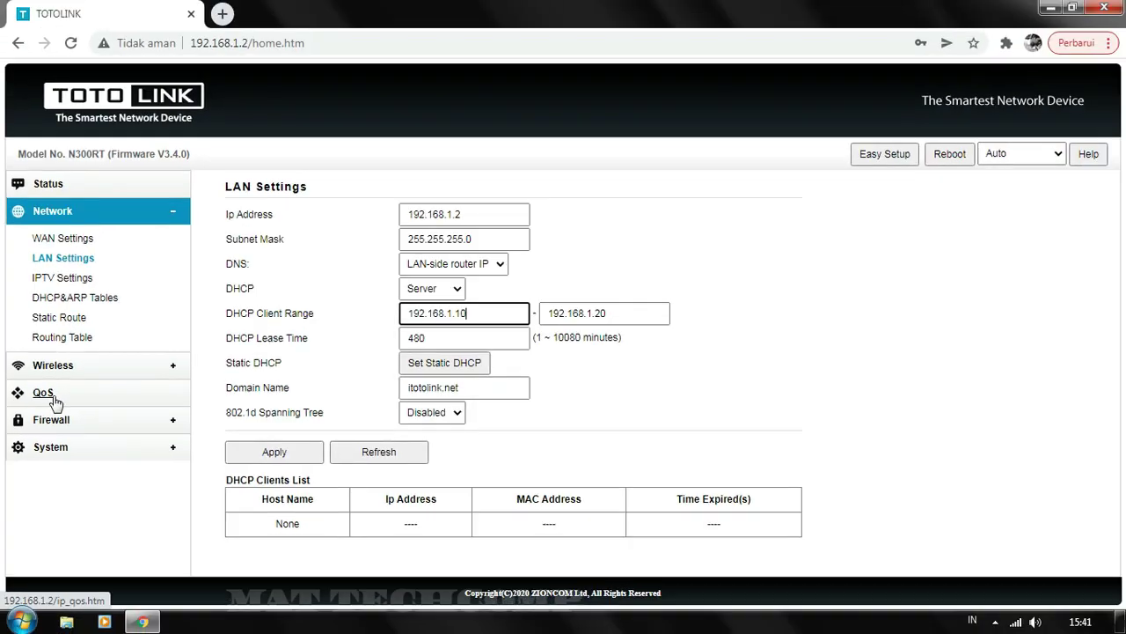
{"action": "left_click", "coordinate": [50, 372]}
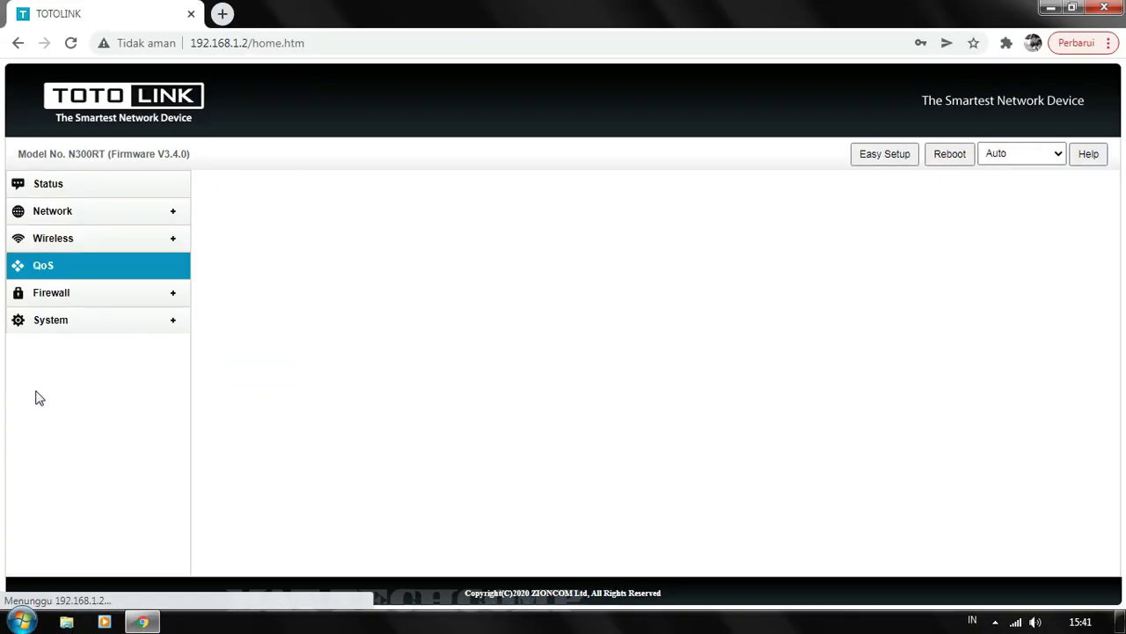
{"action": "scroll", "coordinate": [246, 397], "scroll_direction": "down", "scroll_amount": 1}
{"action": "scroll", "coordinate": [365, 415], "scroll_direction": "up", "scroll_amount": 1}
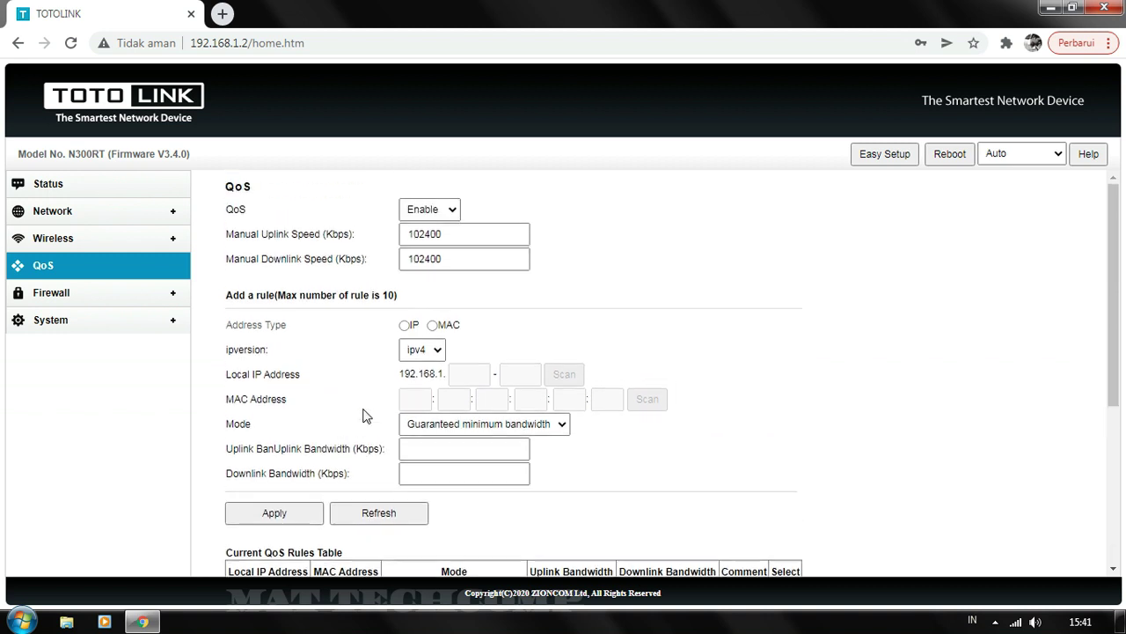
{"action": "left_click", "coordinate": [436, 217]}
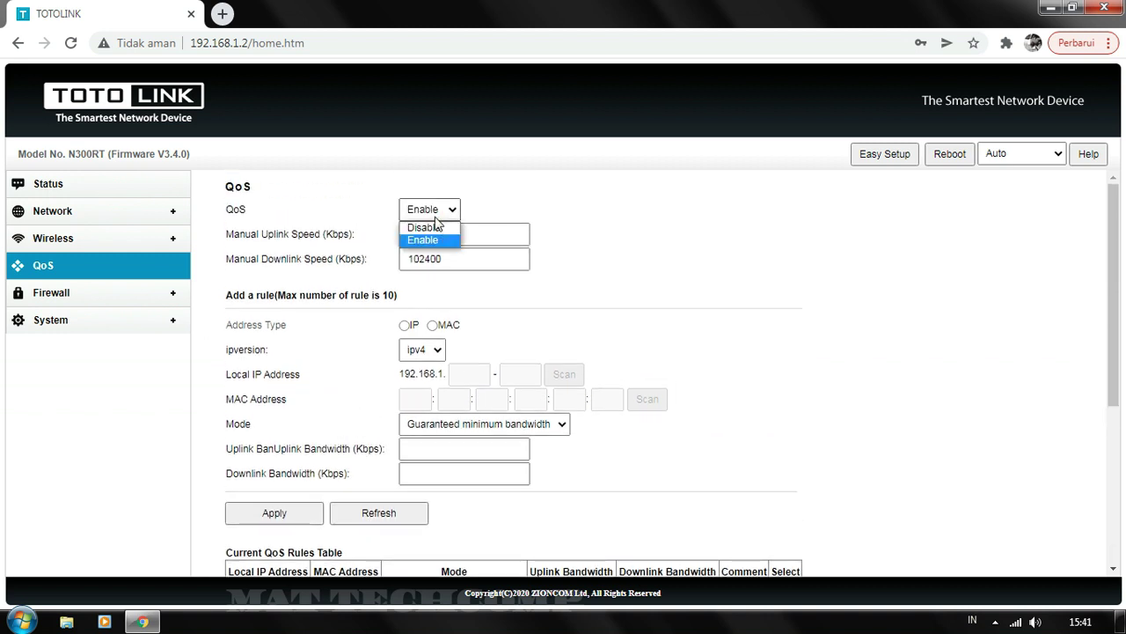
{"action": "left_click", "coordinate": [490, 212]}
{"action": "left_click", "coordinate": [444, 211]}
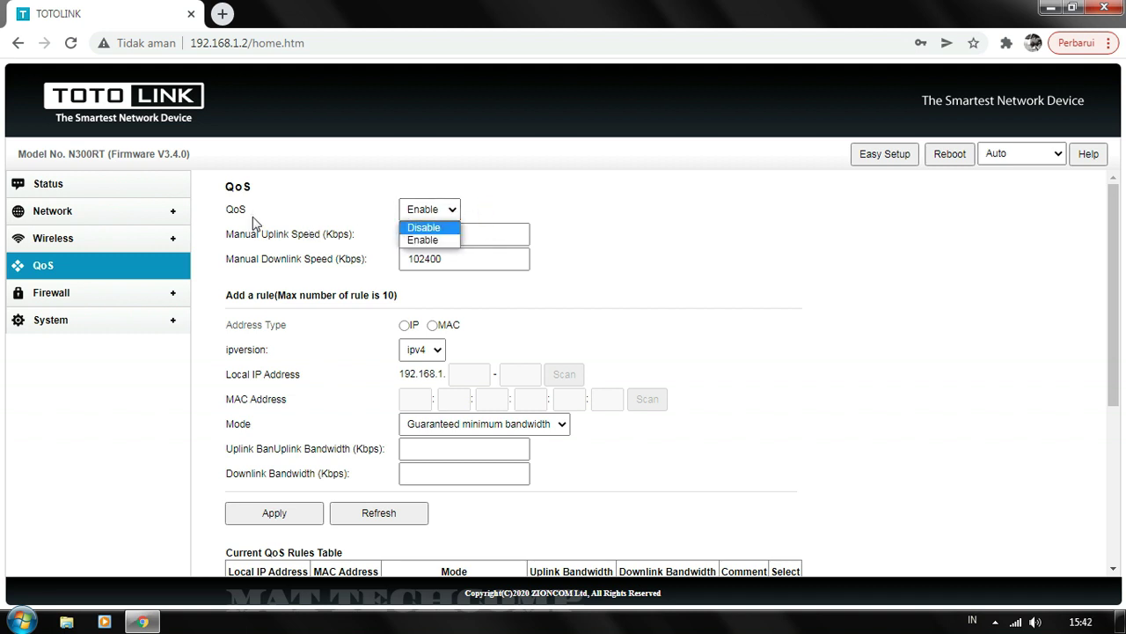
{"action": "left_click", "coordinate": [422, 236]}
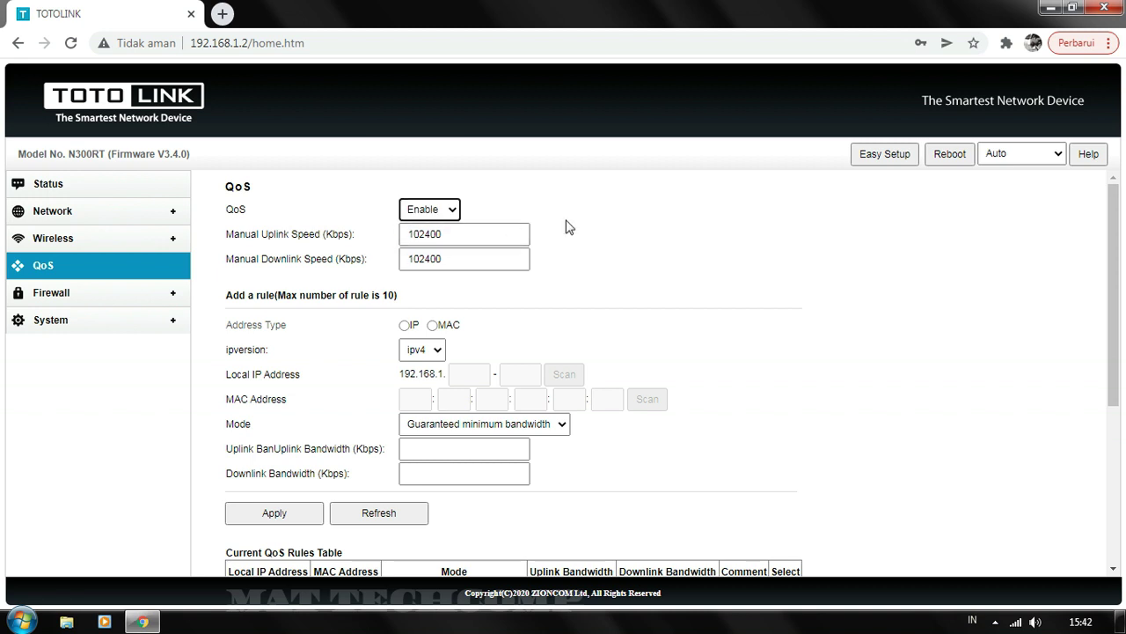
{"action": "left_click", "coordinate": [288, 511]}
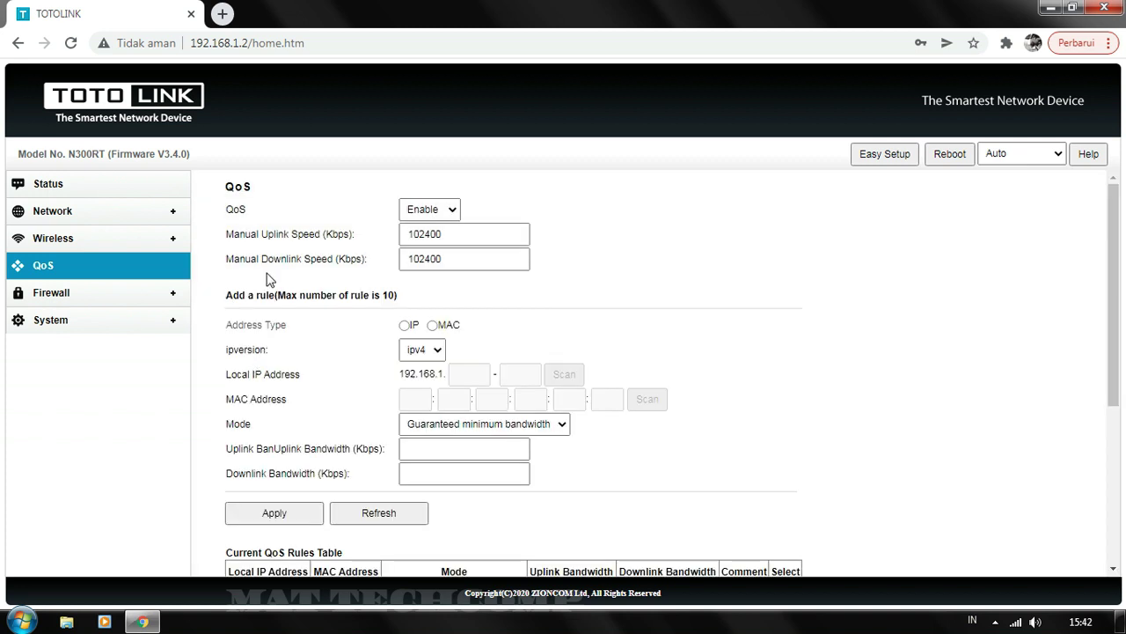
{"action": "left_click", "coordinate": [447, 211]}
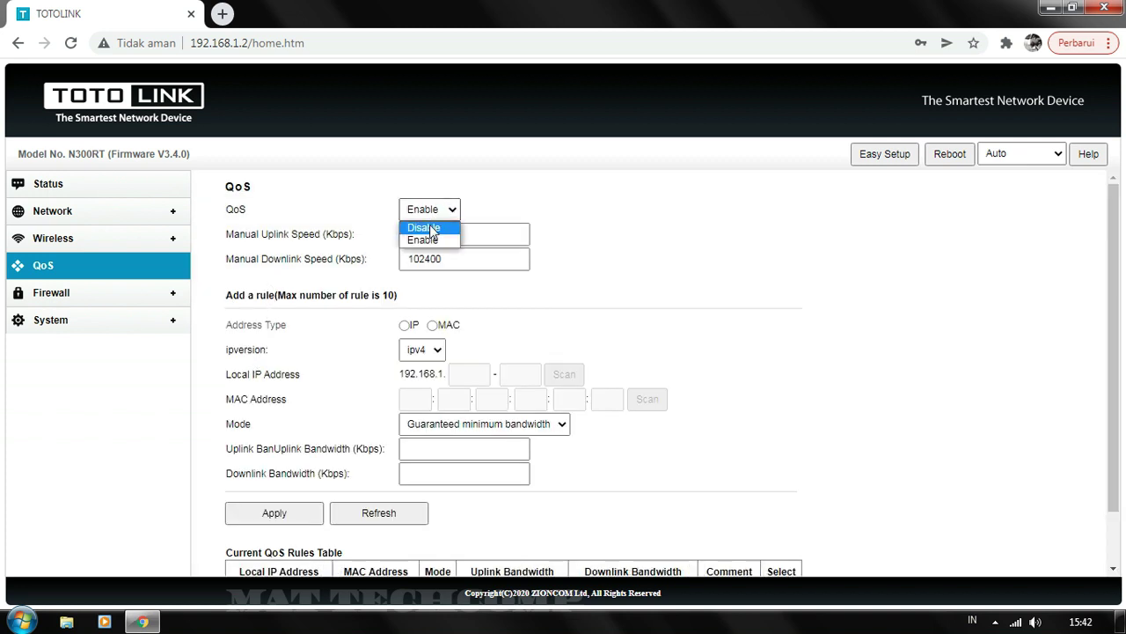
{"action": "left_click", "coordinate": [528, 203]}
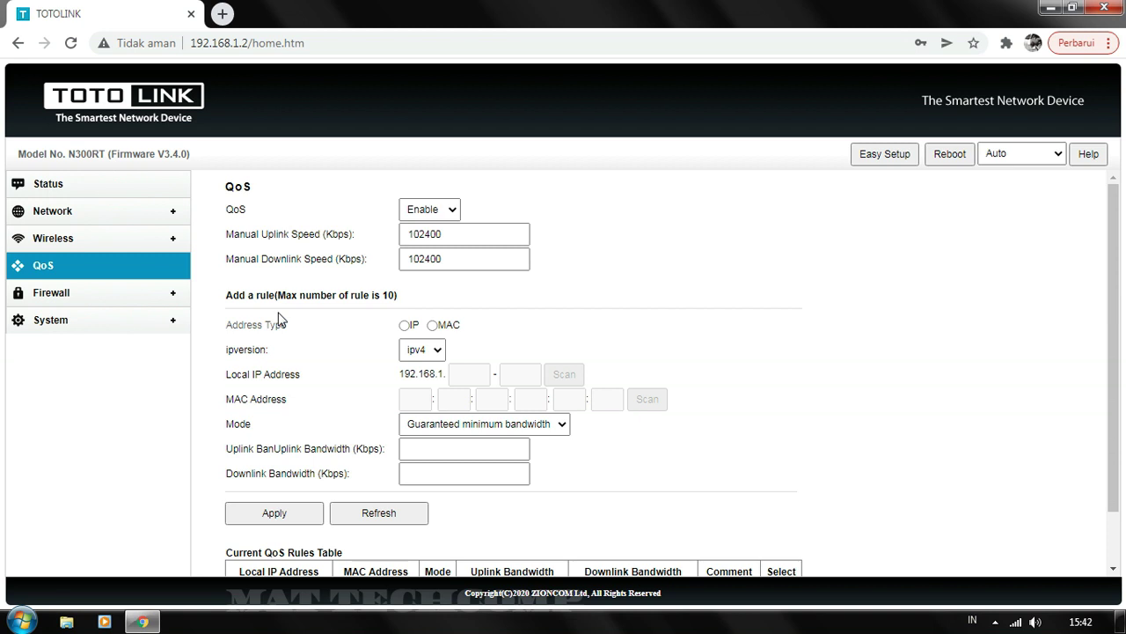
{"action": "left_click_drag", "start_coordinate": [277, 294], "coordinate": [414, 300]}
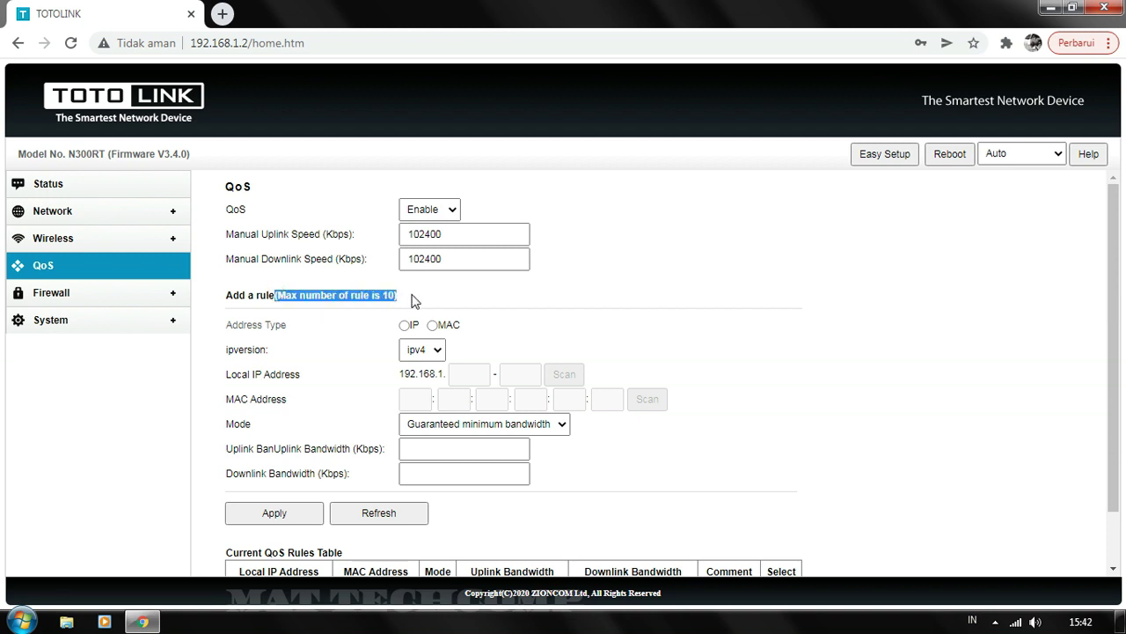
{"action": "left_click", "coordinate": [357, 327]}
{"action": "left_click", "coordinate": [225, 296]}
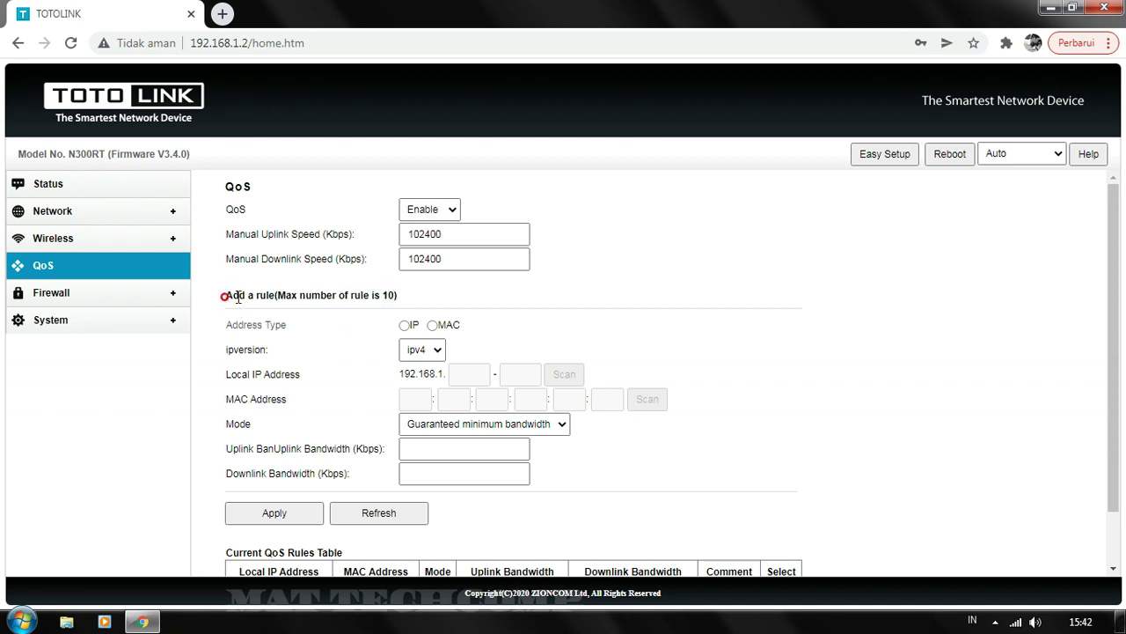
{"action": "left_click_drag", "start_coordinate": [226, 296], "coordinate": [440, 297]}
{"action": "left_click", "coordinate": [314, 322]}
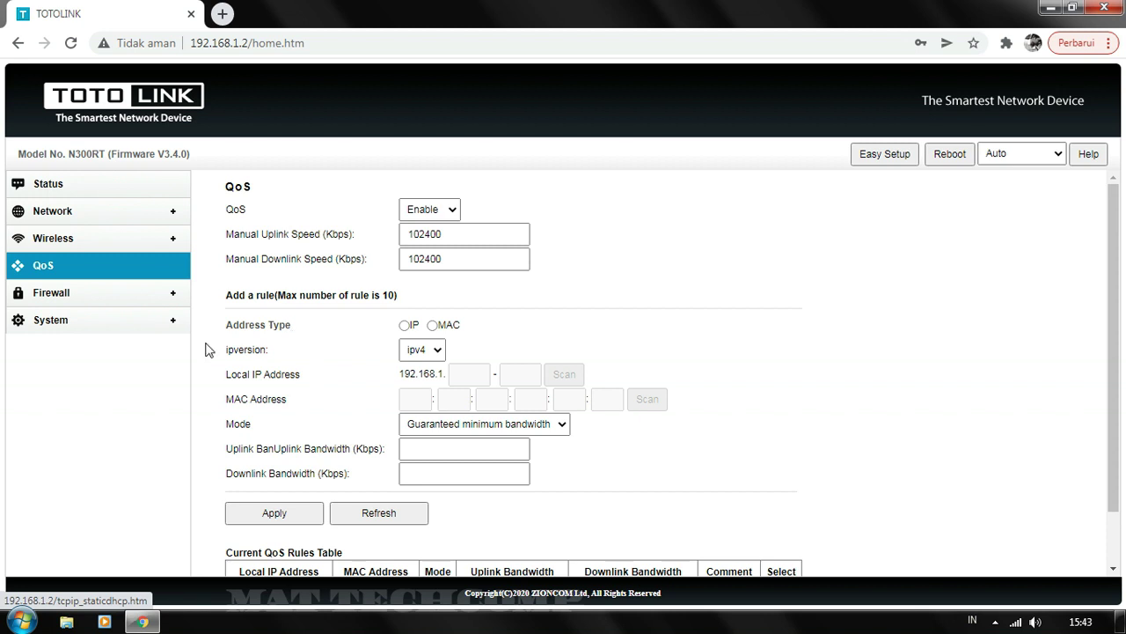
Check the IP and MAC address types for a new QoS rule and view the scanned wireless IP/MAC list.
{"action": "left_click", "coordinate": [406, 326]}
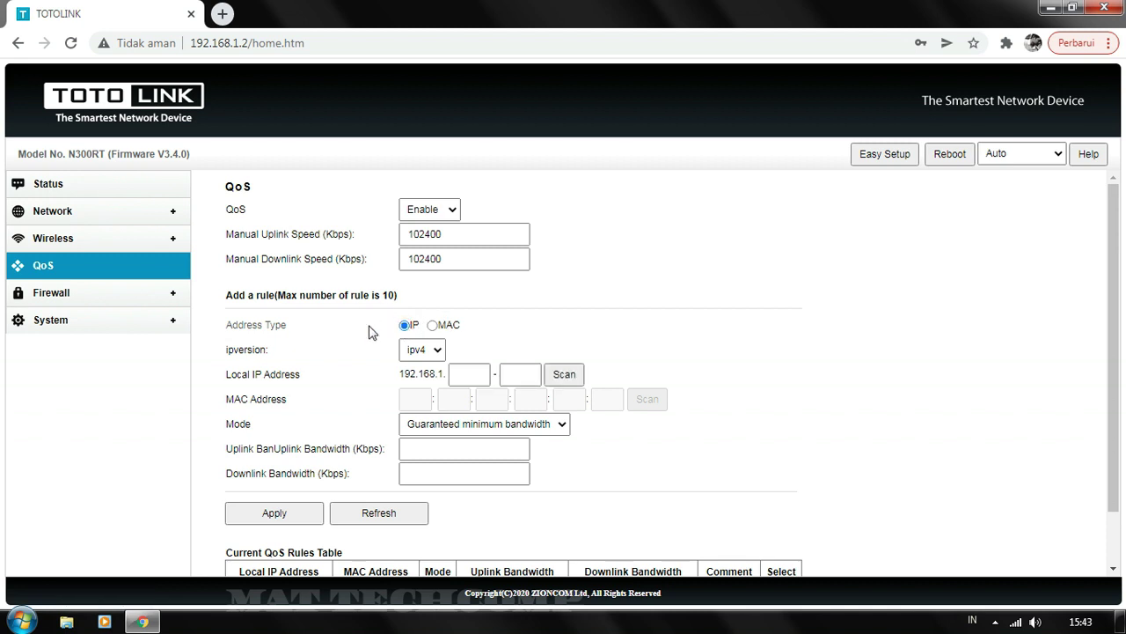
{"action": "left_click", "coordinate": [433, 325]}
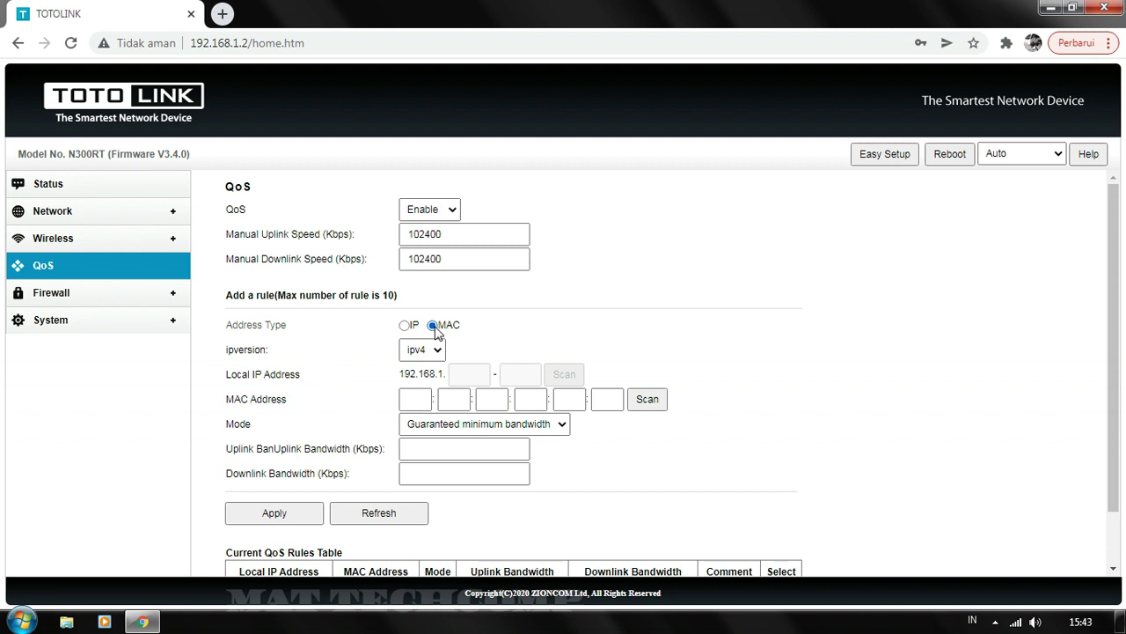
{"action": "left_click", "coordinate": [755, 143]}
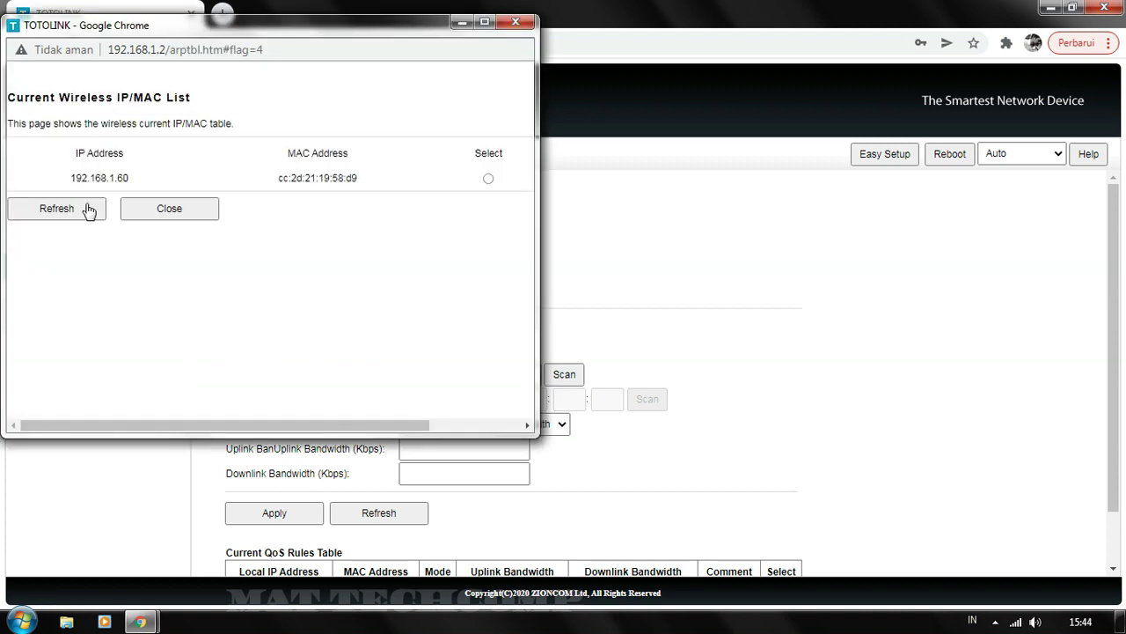
{"action": "left_click", "coordinate": [515, 24]}
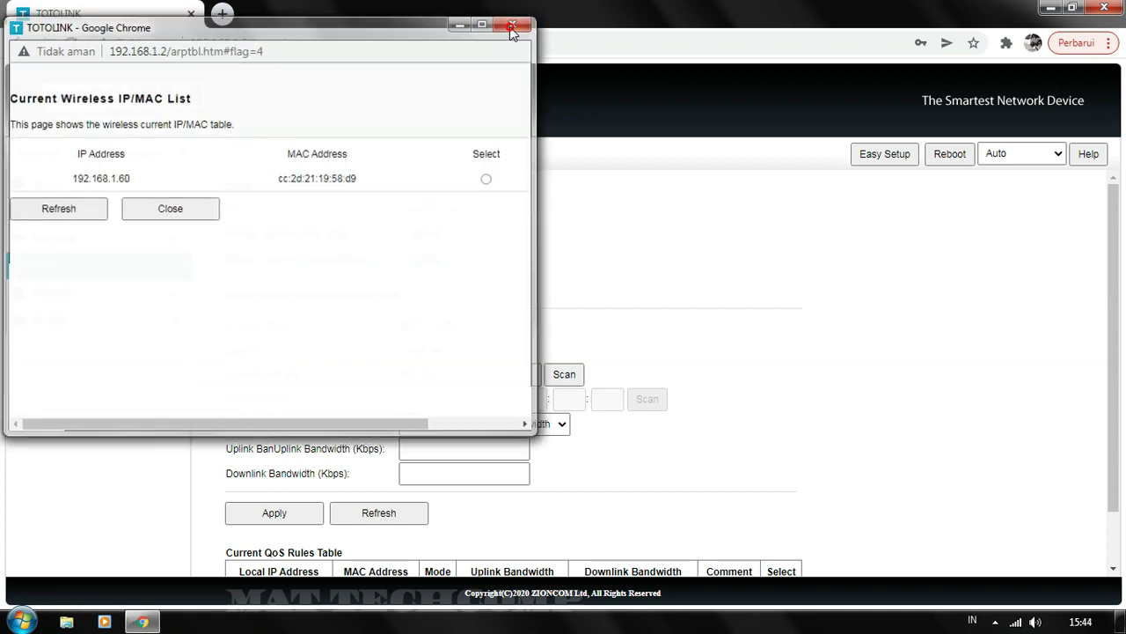
{"action": "left_click", "coordinate": [512, 378]}
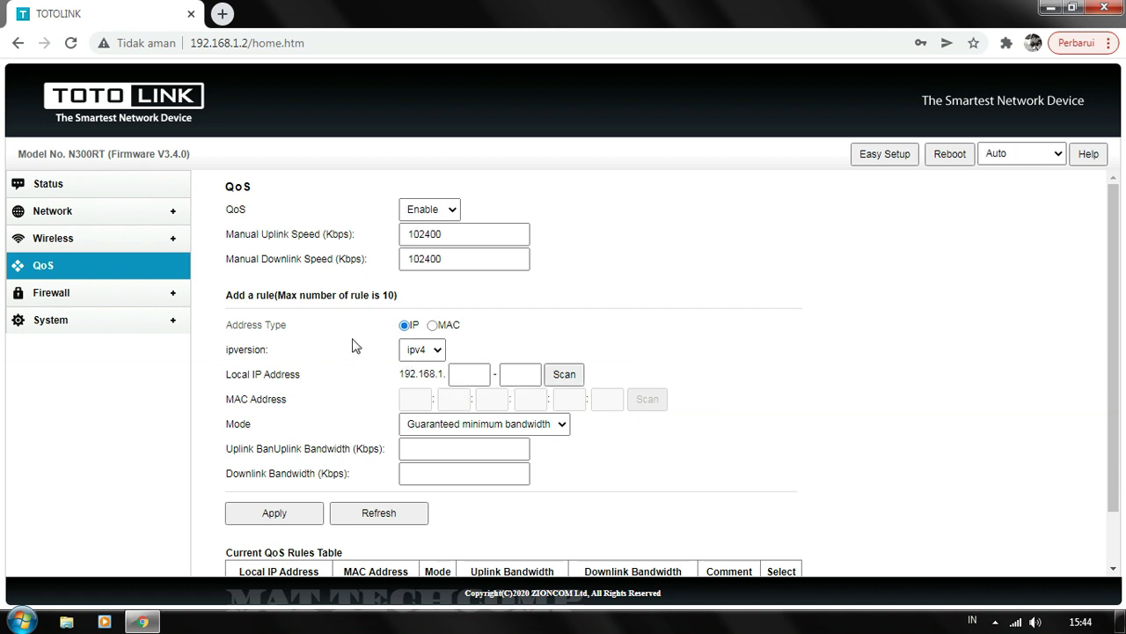
Set the new rule's local IP range to 192.168.1.10 through 10 and its mode to Restricted maximum bandwidth.
{"action": "left_click", "coordinate": [476, 376]}
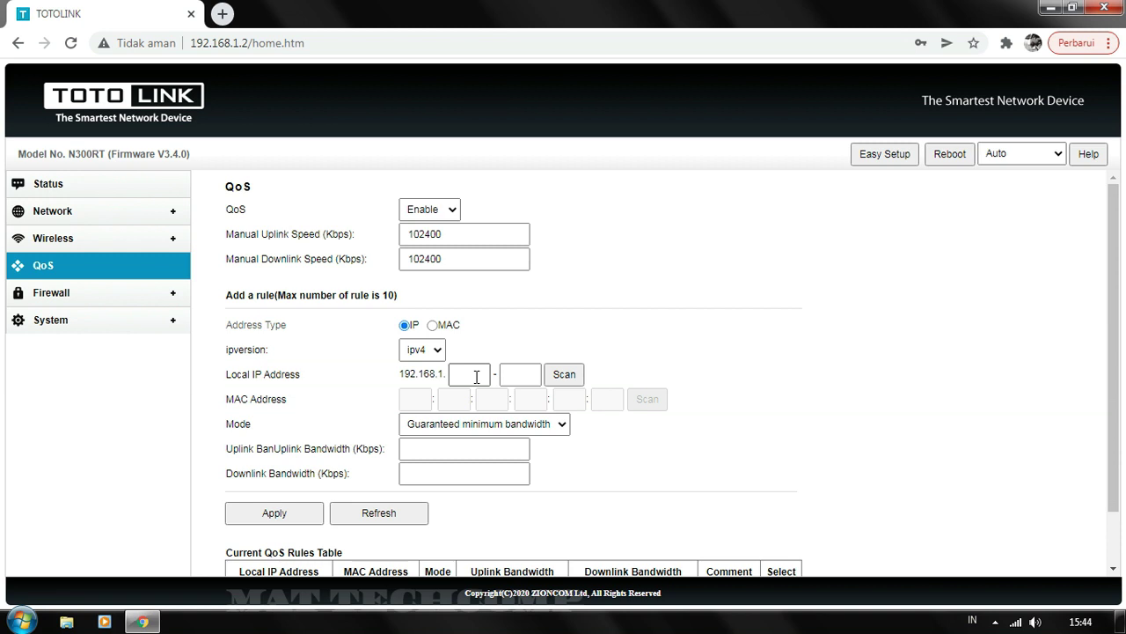
{"action": "left_click", "coordinate": [476, 376]}
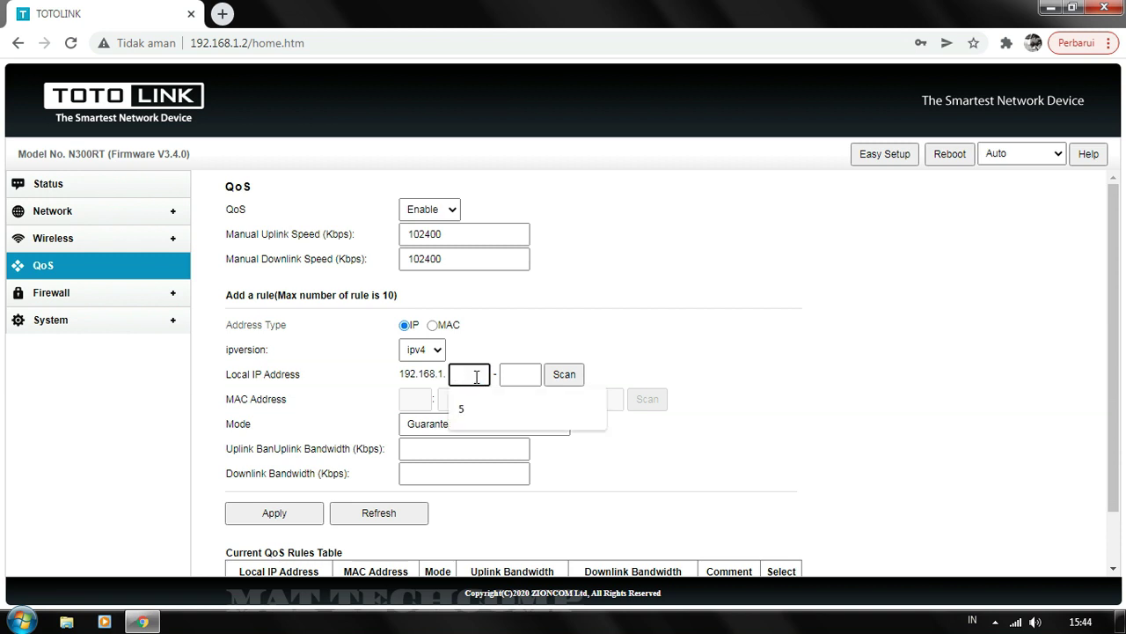
{"action": "left_click", "coordinate": [515, 327]}
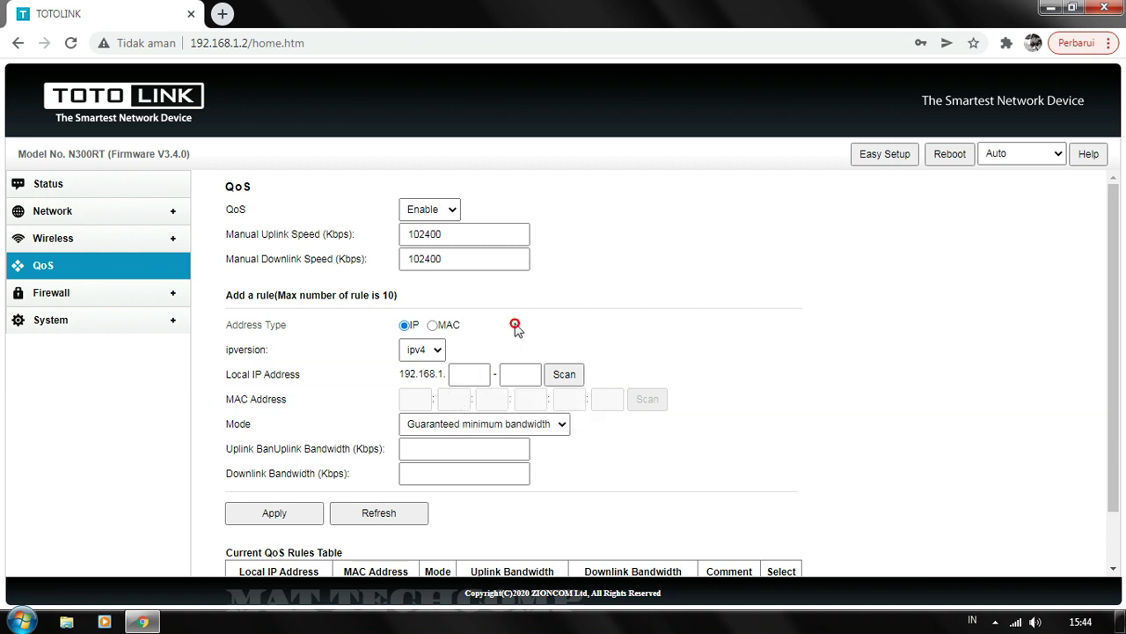
{"action": "left_click", "coordinate": [474, 374]}
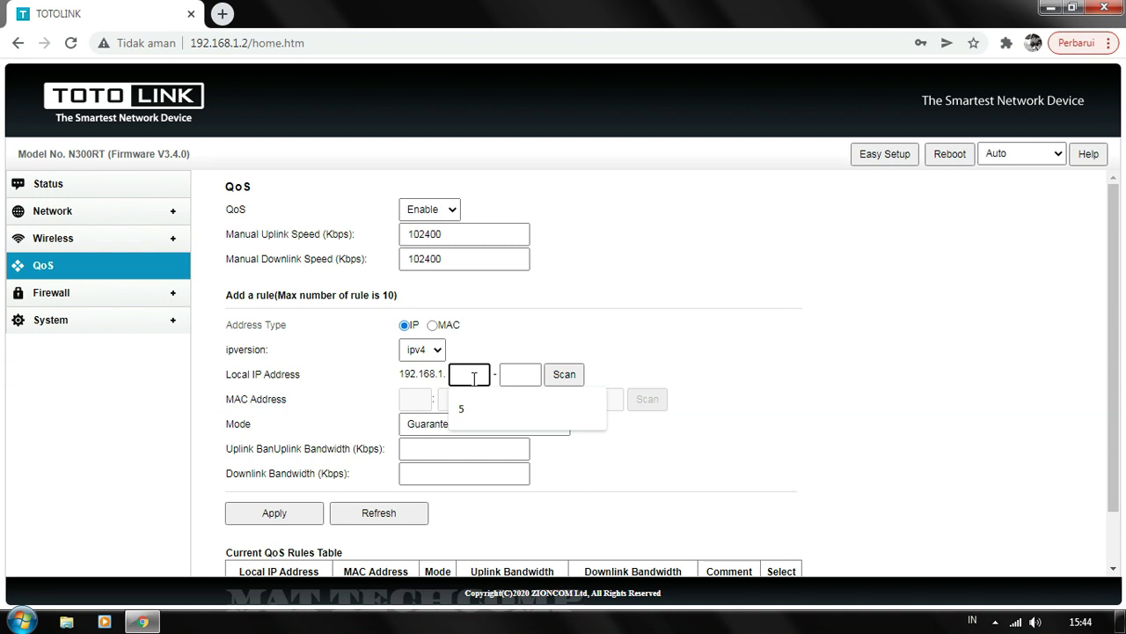
{"action": "type", "text": "10"}
{"action": "left_click", "coordinate": [519, 374]}
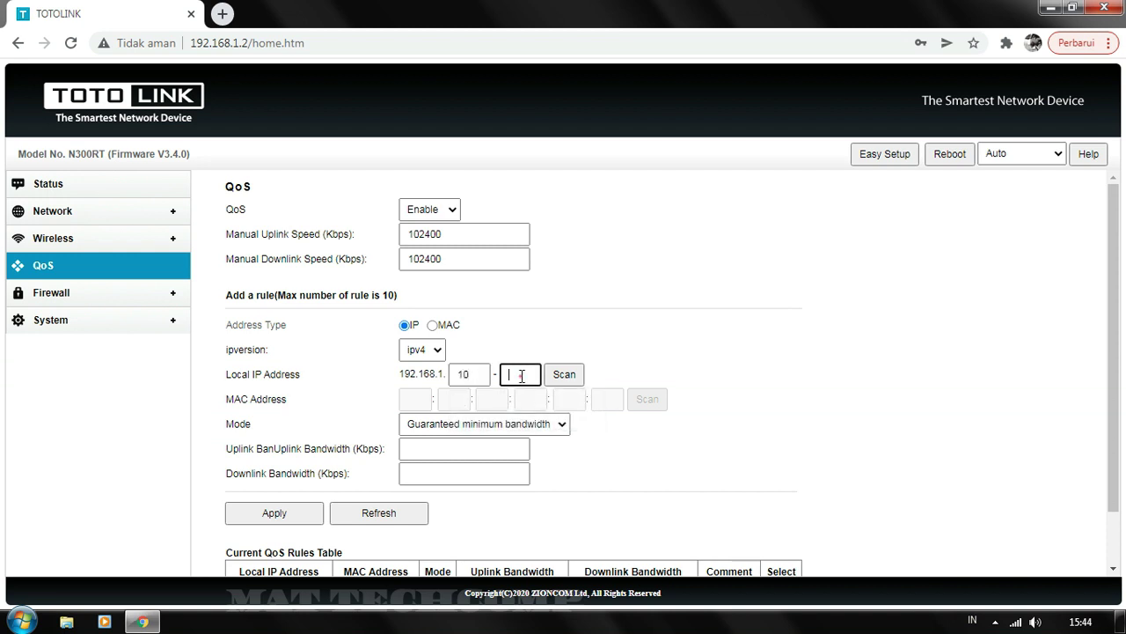
{"action": "type", "text": "10"}
{"action": "left_click", "coordinate": [511, 432]}
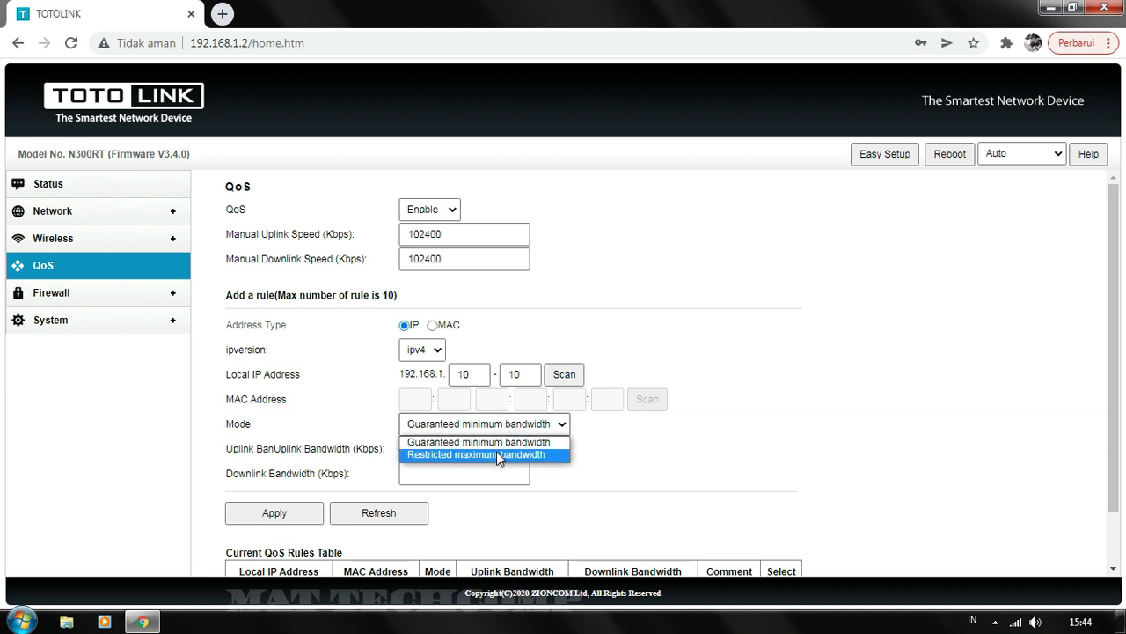
{"action": "left_click", "coordinate": [516, 455]}
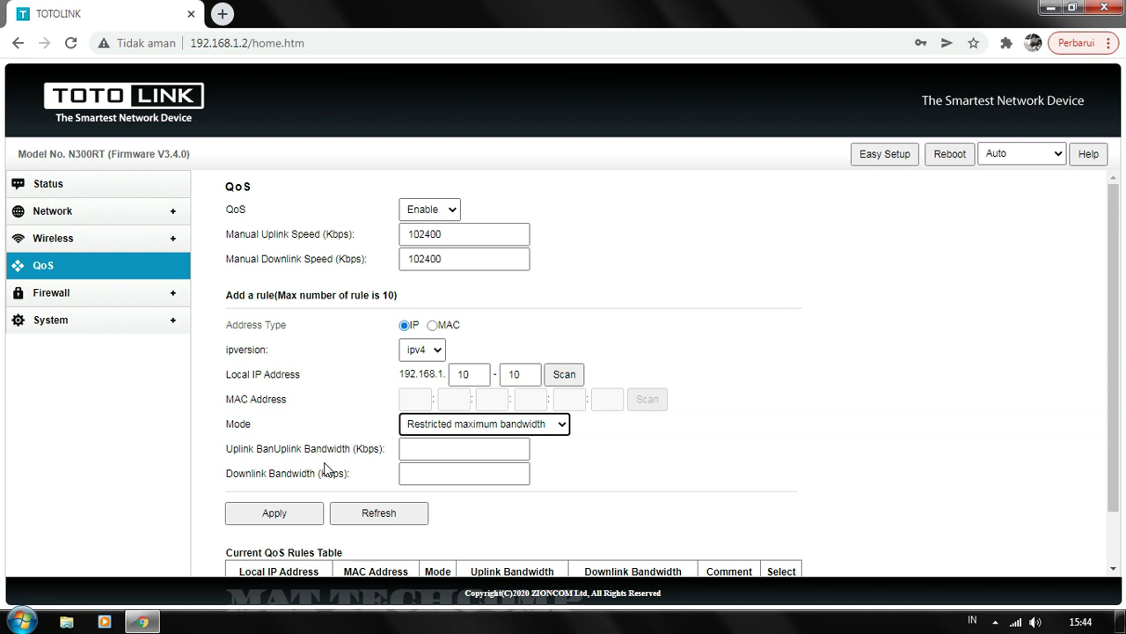
Set the rule's uplink and downlink bandwidth to 2000 Kbps each, apply it and check the current QoS rules table.
{"action": "left_click", "coordinate": [420, 450]}
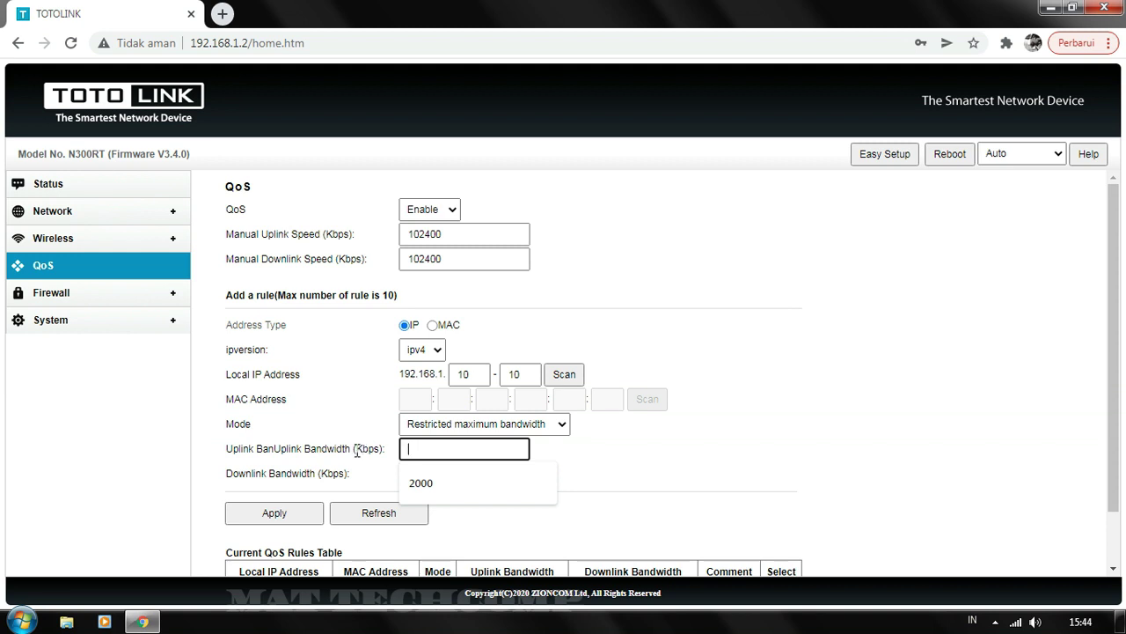
{"action": "left_click_drag", "start_coordinate": [353, 449], "coordinate": [388, 457]}
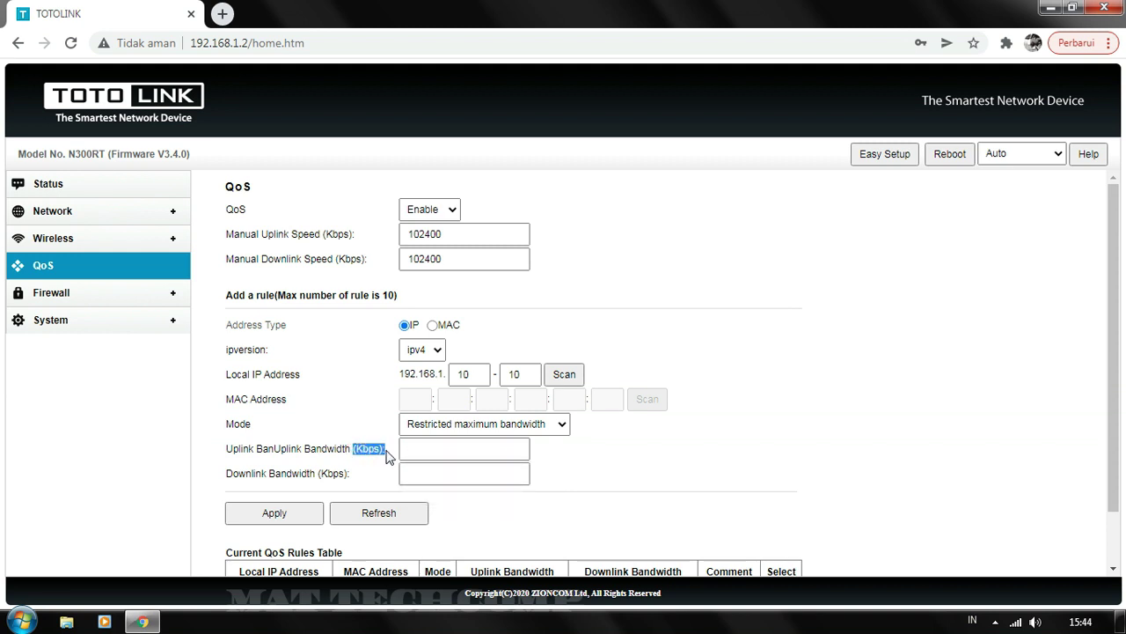
{"action": "left_click", "coordinate": [450, 448]}
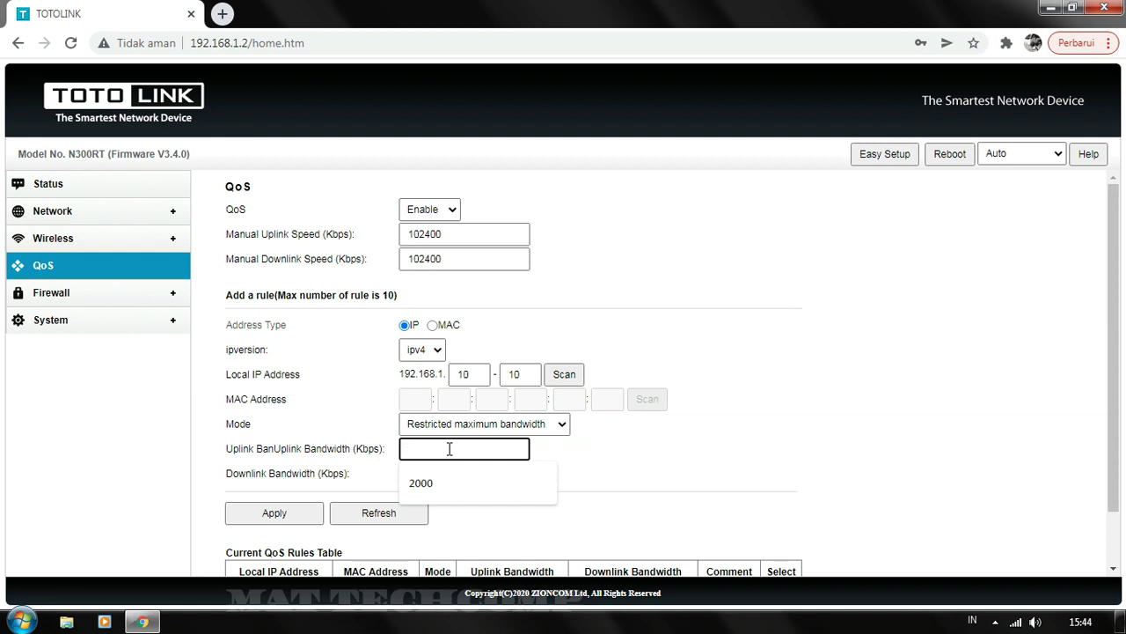
{"action": "type", "text": "1000"}
{"action": "key", "text": "BackSpace"}
{"action": "key", "text": "BackSpace"}
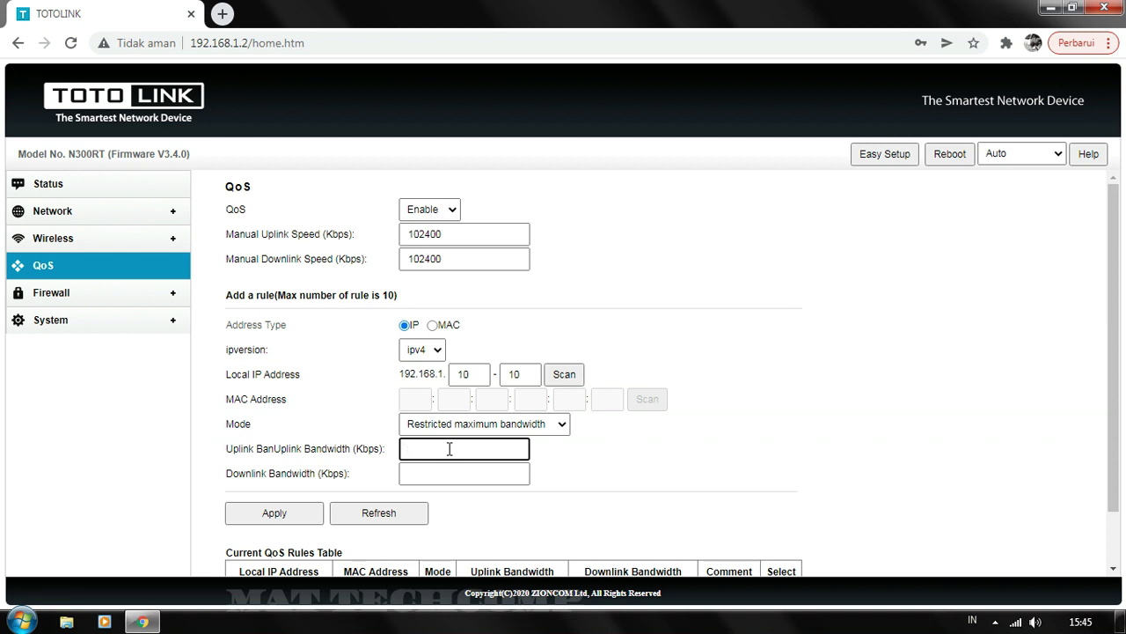
{"action": "type", "text": "2000"}
{"action": "left_click", "coordinate": [449, 477]}
{"action": "type", "text": "2000"}
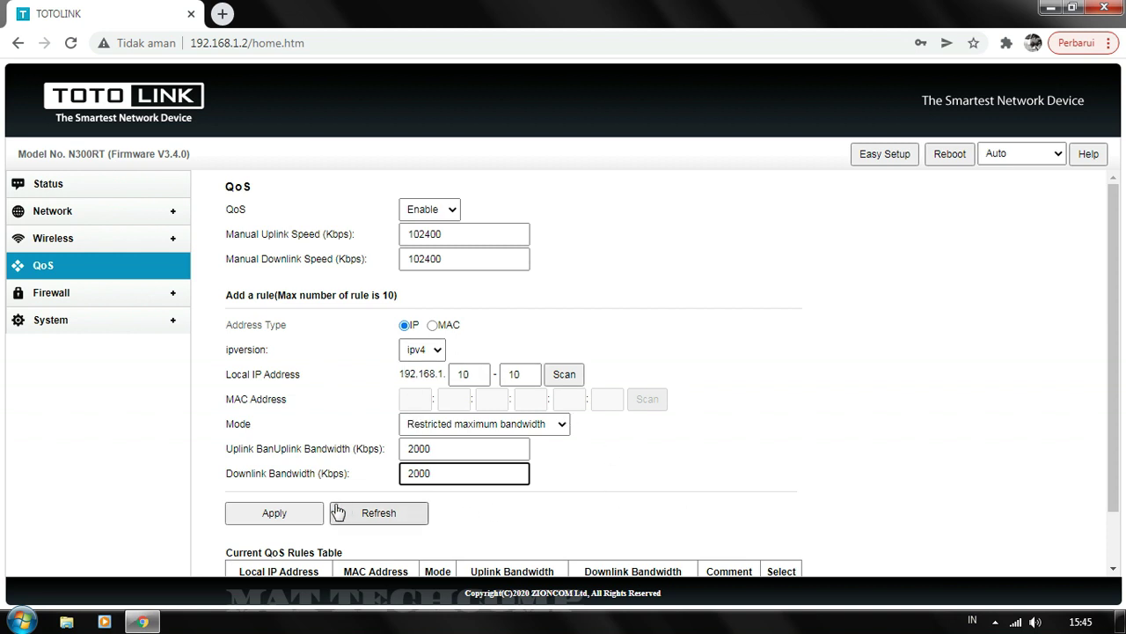
{"action": "left_click", "coordinate": [274, 513]}
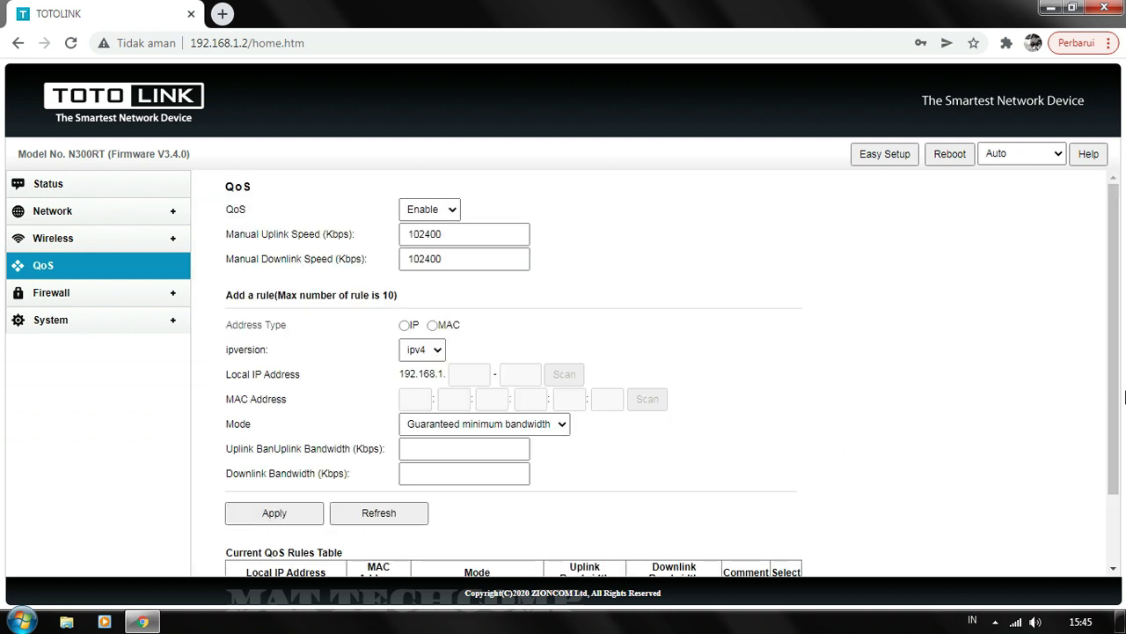
{"action": "scroll", "coordinate": [1114, 365], "scroll_direction": "down", "scroll_amount": 2}
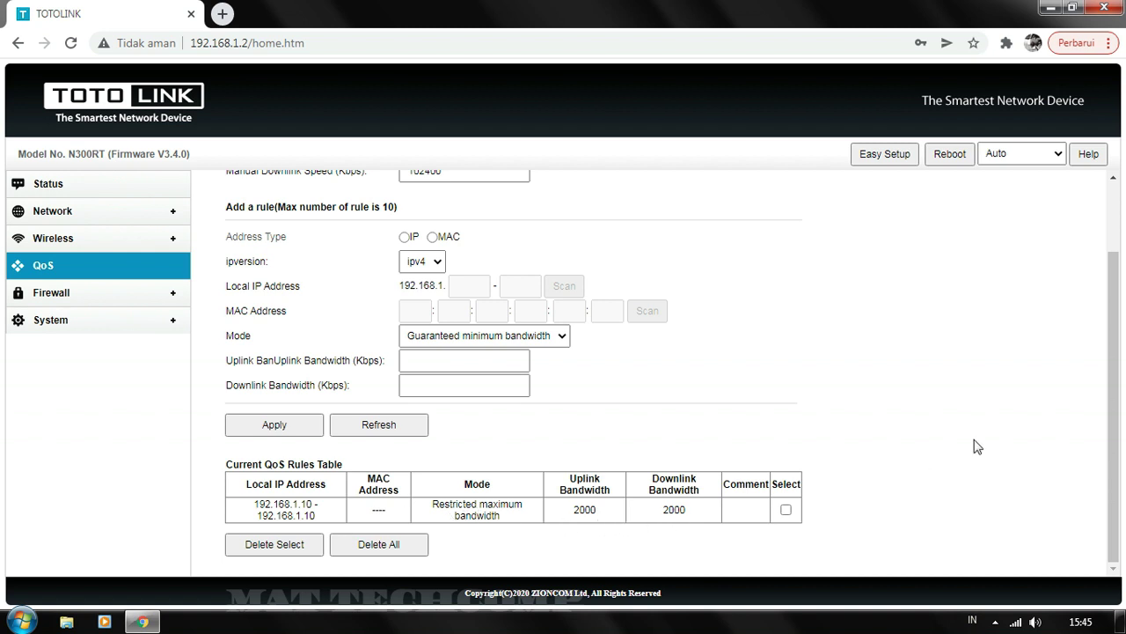
Start a second QoS rule with address type IP and local IP range 192.168.1.11 through 11.
{"action": "left_click_drag", "start_coordinate": [1113, 354], "coordinate": [1113, 264]}
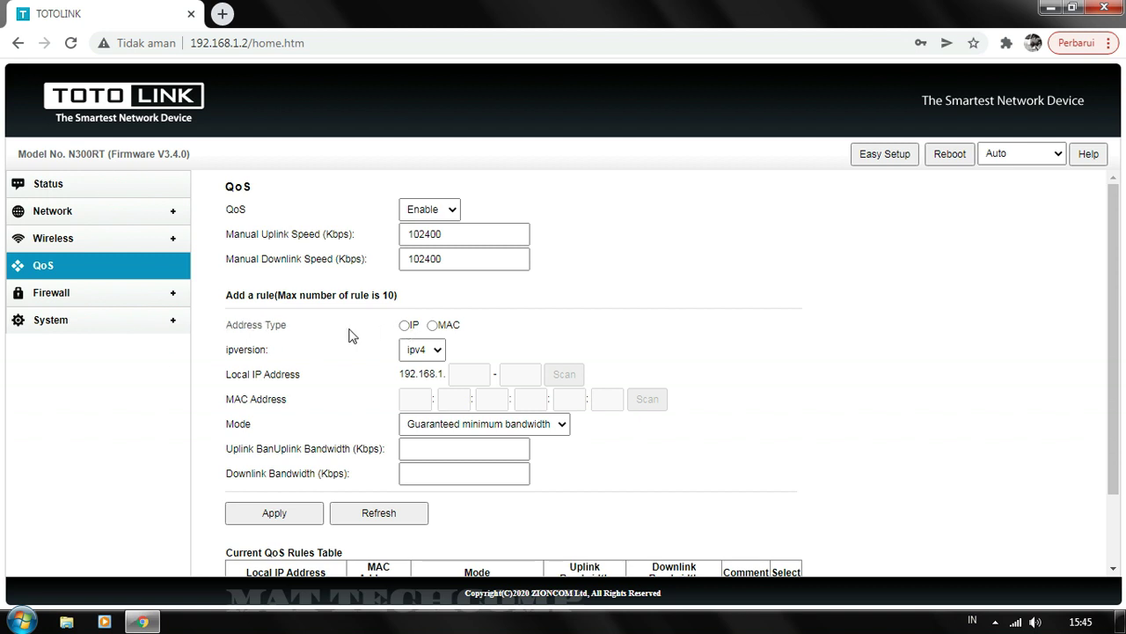
{"action": "left_click", "coordinate": [406, 325]}
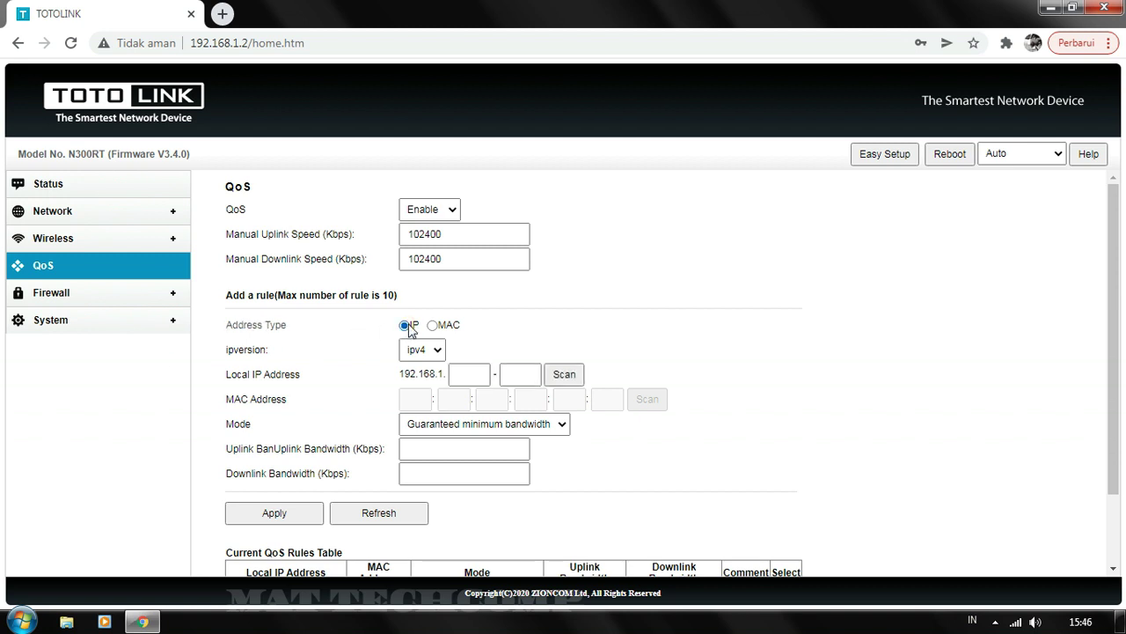
{"action": "left_click", "coordinate": [482, 376]}
{"action": "left_click", "coordinate": [483, 377]}
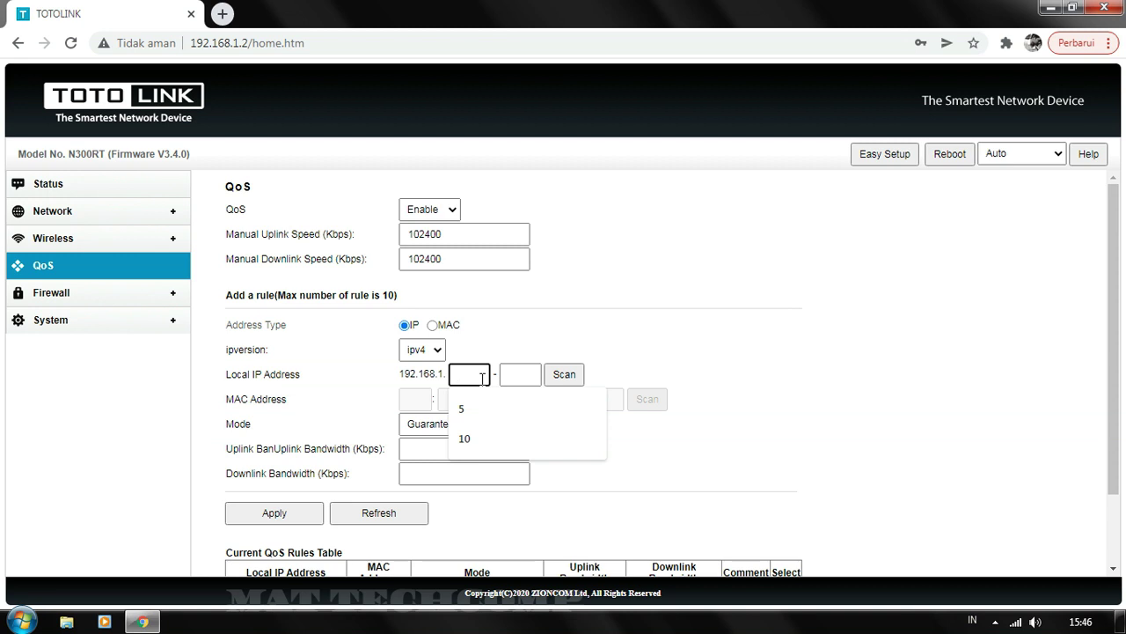
{"action": "type", "text": "11"}
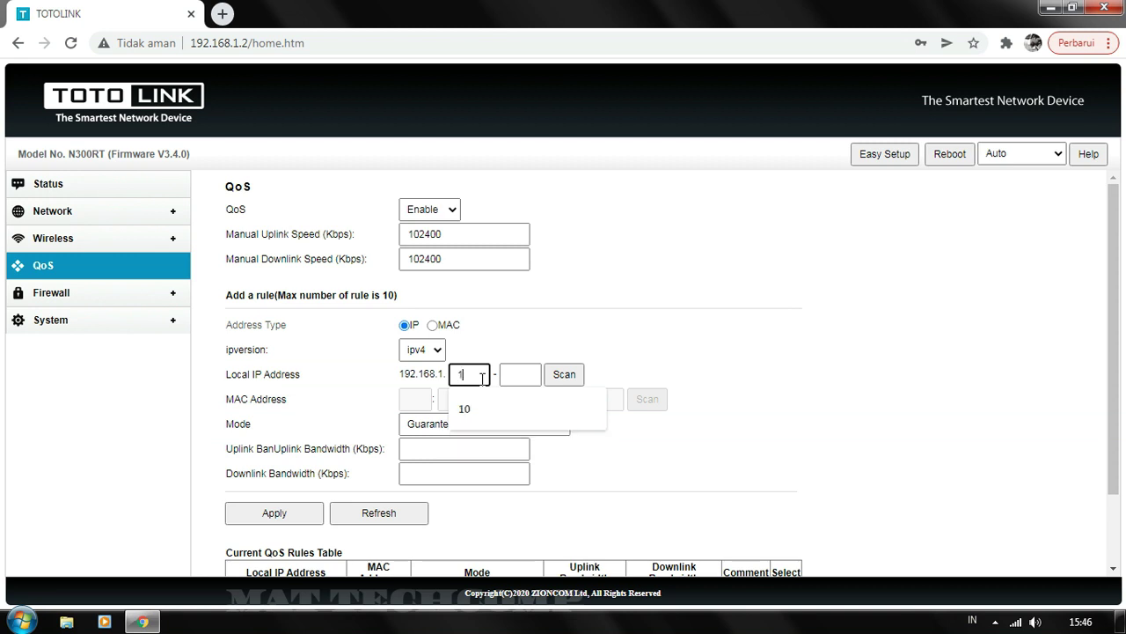
{"action": "left_click", "coordinate": [532, 374]}
{"action": "type", "text": "1"}
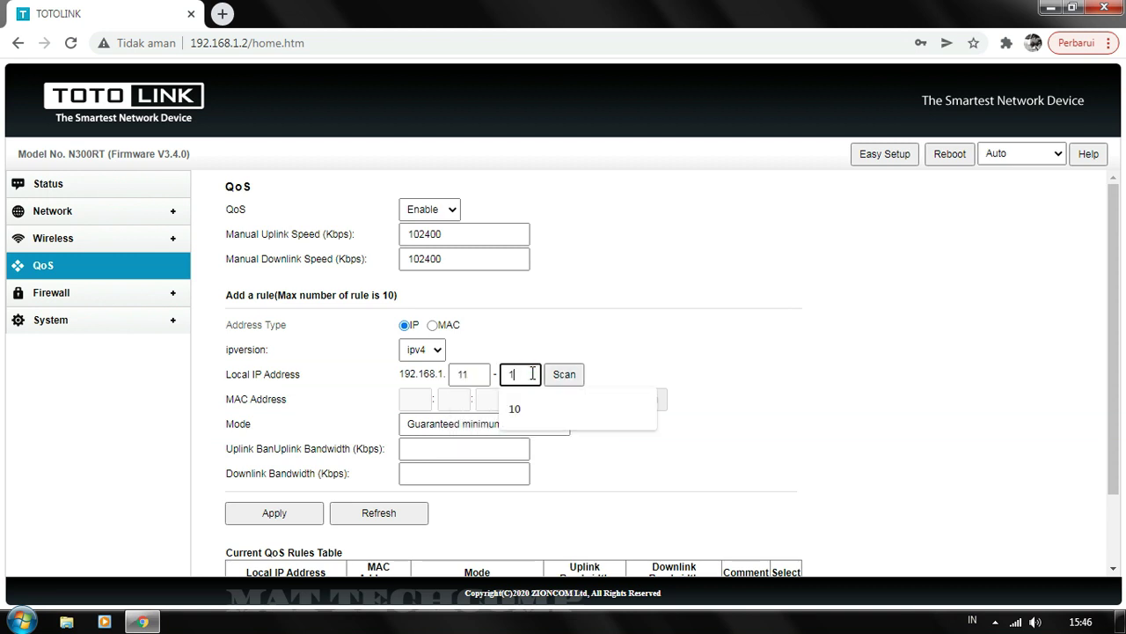
{"action": "type", "text": "1"}
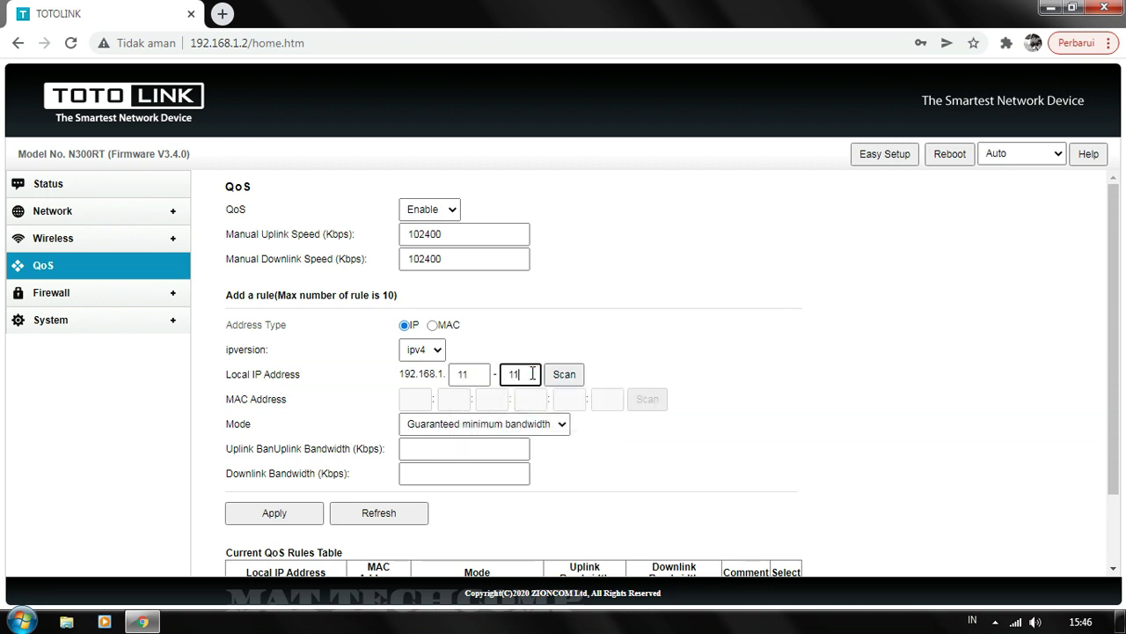
Set the second rule to Restricted maximum bandwidth with 2000 Kbps uplink and 2000 Kbps downlink, and apply it.
{"action": "left_click", "coordinate": [490, 428]}
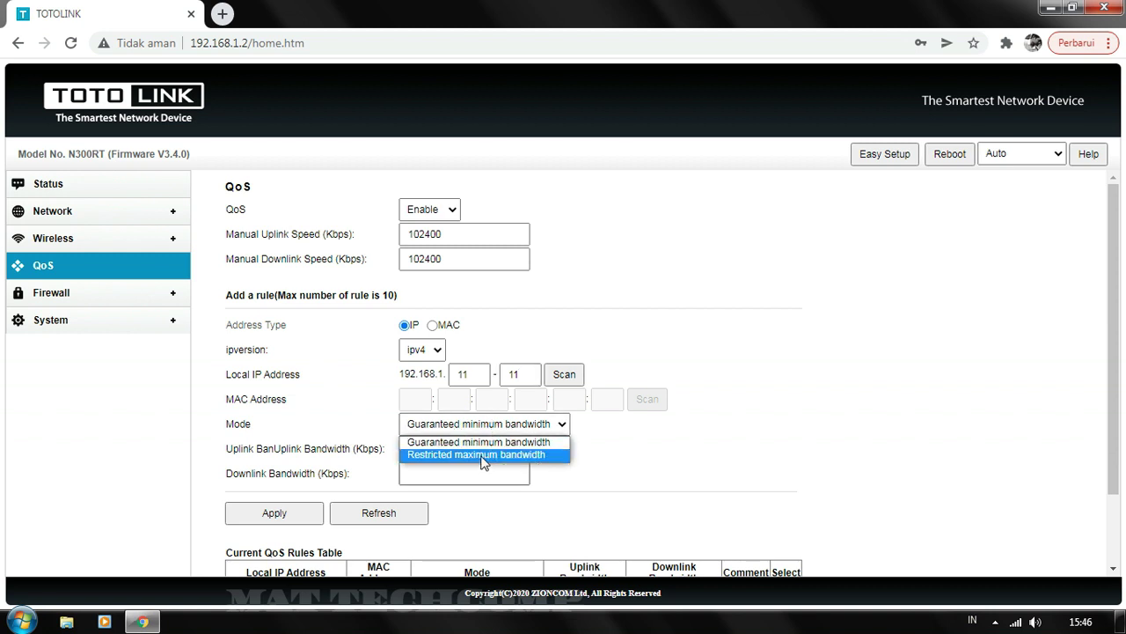
{"action": "left_click", "coordinate": [481, 455]}
{"action": "left_click", "coordinate": [472, 451]}
{"action": "left_click", "coordinate": [458, 485]}
{"action": "left_click", "coordinate": [460, 473]}
{"action": "left_click", "coordinate": [453, 509]}
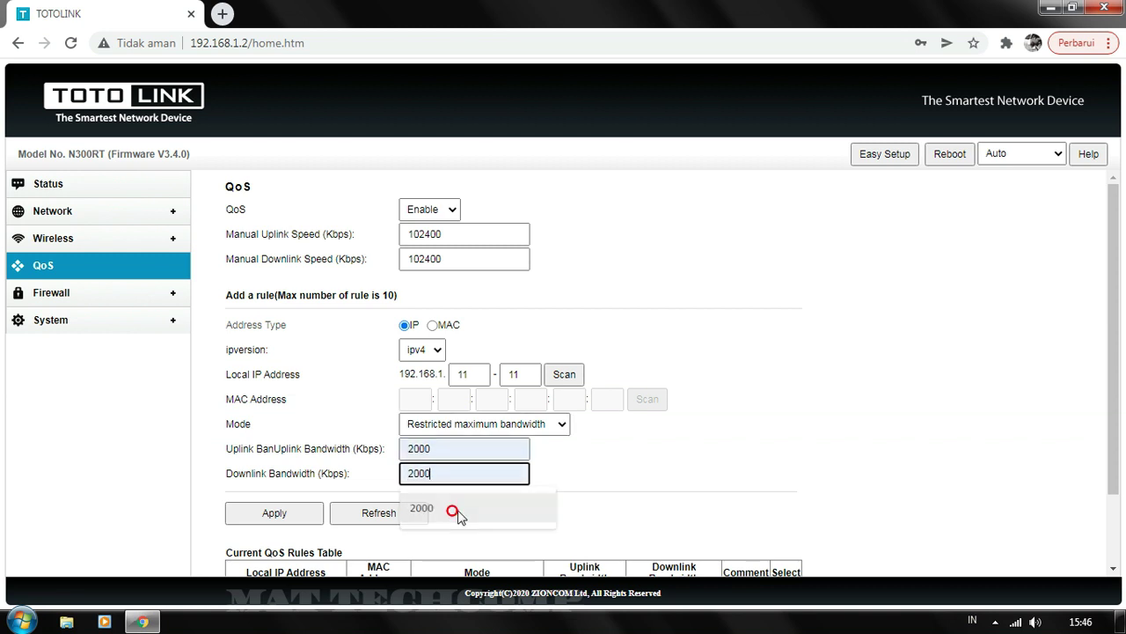
{"action": "left_click", "coordinate": [294, 515]}
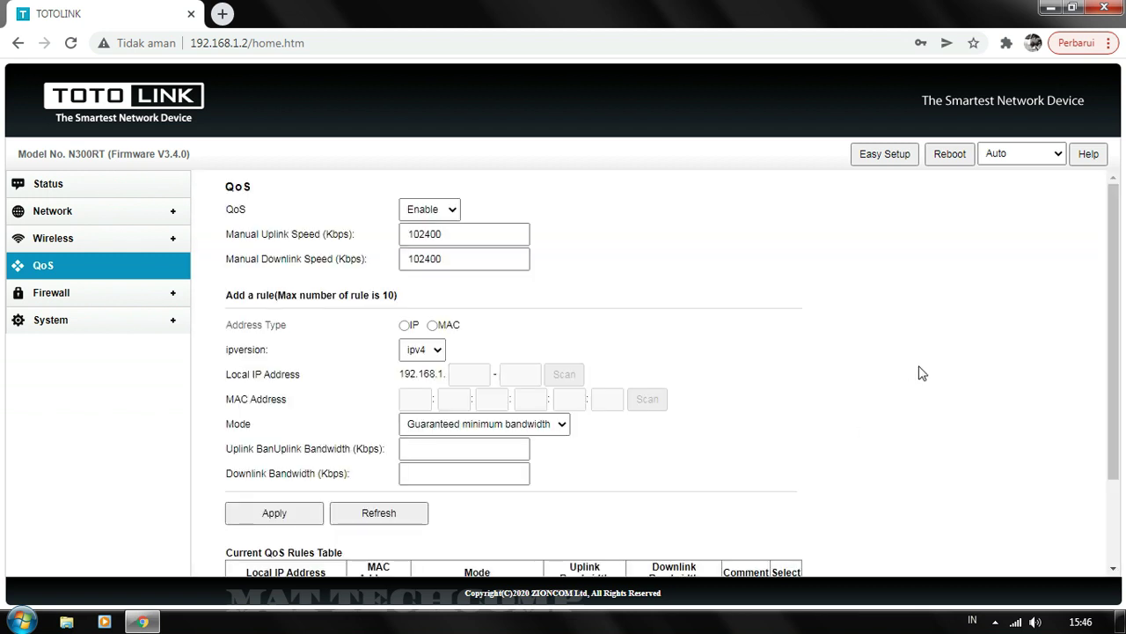
Start a third QoS rule with address type IP and local IP range 192.168.1.12 through 12.
{"action": "mouse_move", "coordinate": [1122, 267]}
{"action": "left_mouse_down"}
{"action": "mouse_move", "coordinate": [1123, 403]}
{"action": "mouse_move", "coordinate": [1124, 289]}
{"action": "left_mouse_up"}
{"action": "left_click", "coordinate": [404, 325]}
{"action": "left_click", "coordinate": [456, 376]}
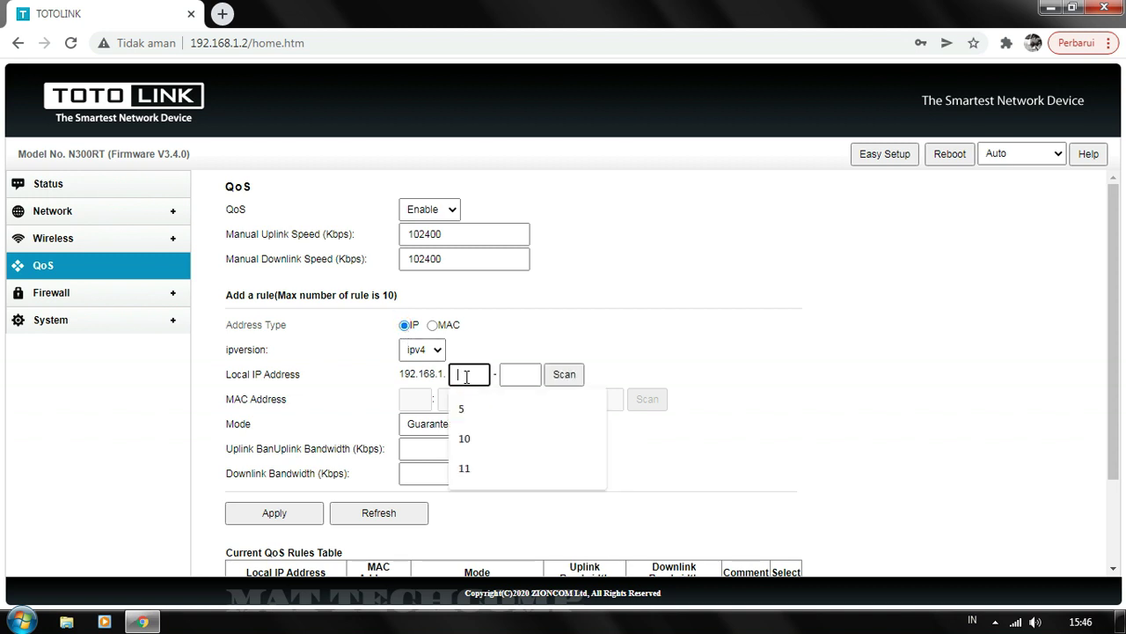
{"action": "type", "text": "12"}
{"action": "left_click", "coordinate": [517, 374]}
{"action": "type", "text": "12"}
Set the third rule to Restricted maximum bandwidth with 2000 Kbps uplink and 2000 Kbps downlink, and apply it.
{"action": "left_click", "coordinate": [504, 423]}
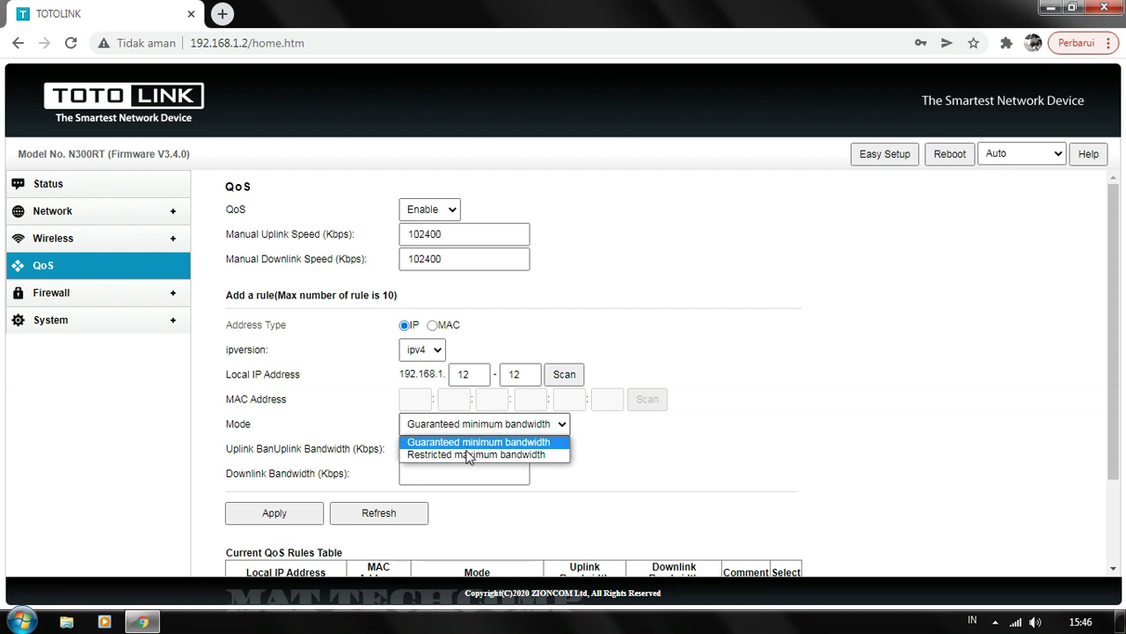
{"action": "left_click", "coordinate": [468, 455]}
{"action": "left_click", "coordinate": [466, 450]}
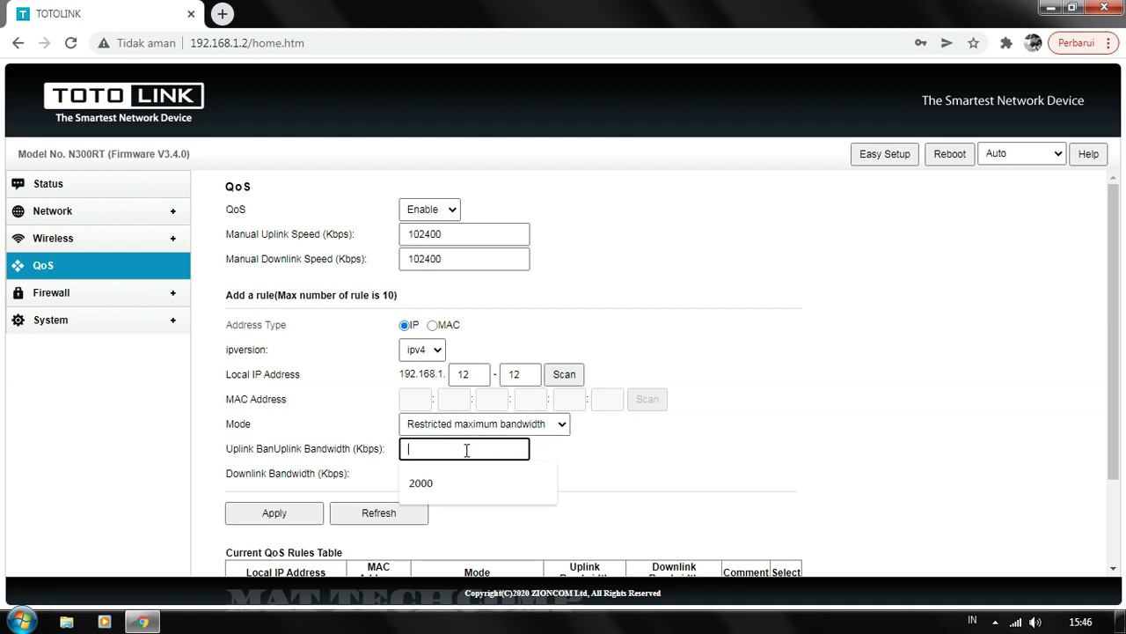
{"action": "left_click", "coordinate": [433, 490]}
{"action": "left_click", "coordinate": [439, 482]}
{"action": "left_click", "coordinate": [441, 510]}
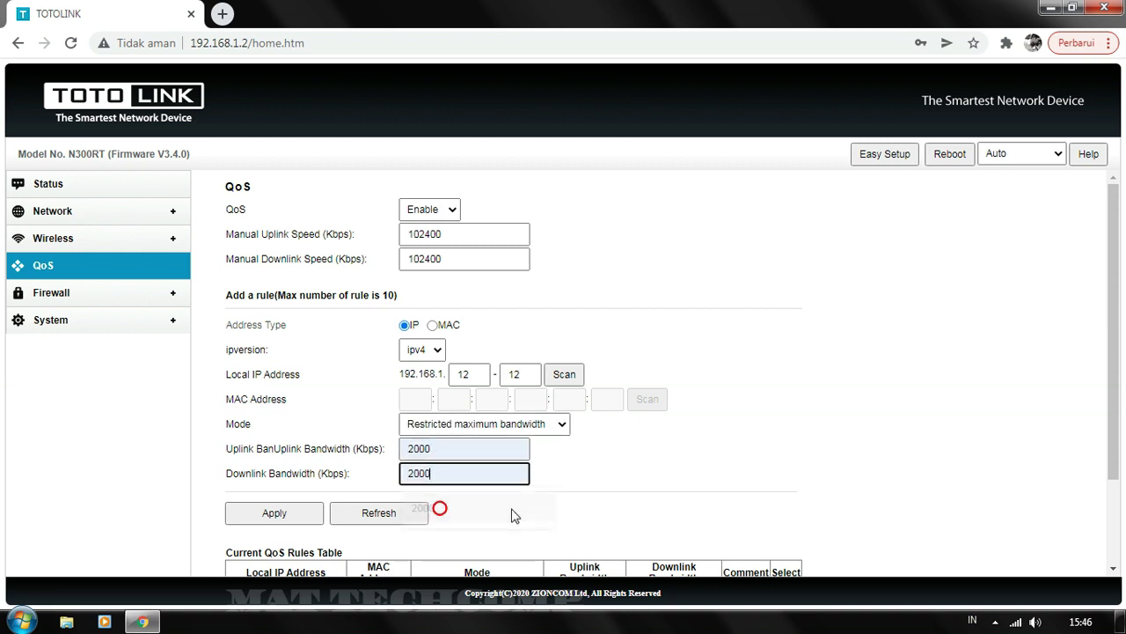
{"action": "left_click", "coordinate": [302, 514]}
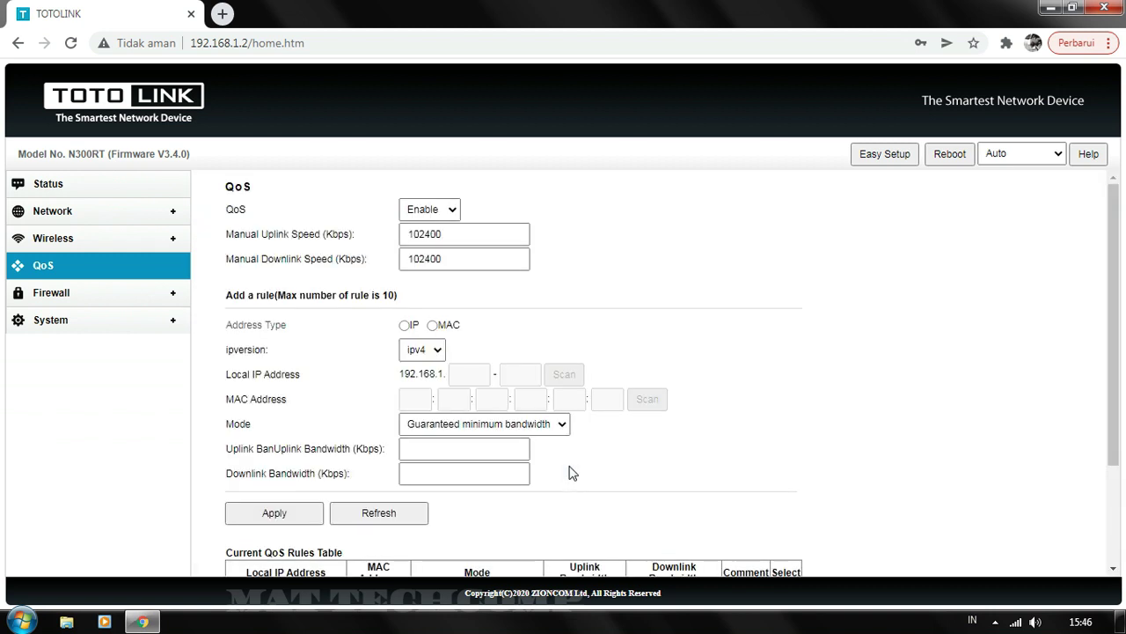
Start a fourth QoS rule with address type IP and local IP range 192.168.1.13 through 13.
{"action": "left_click", "coordinate": [404, 326]}
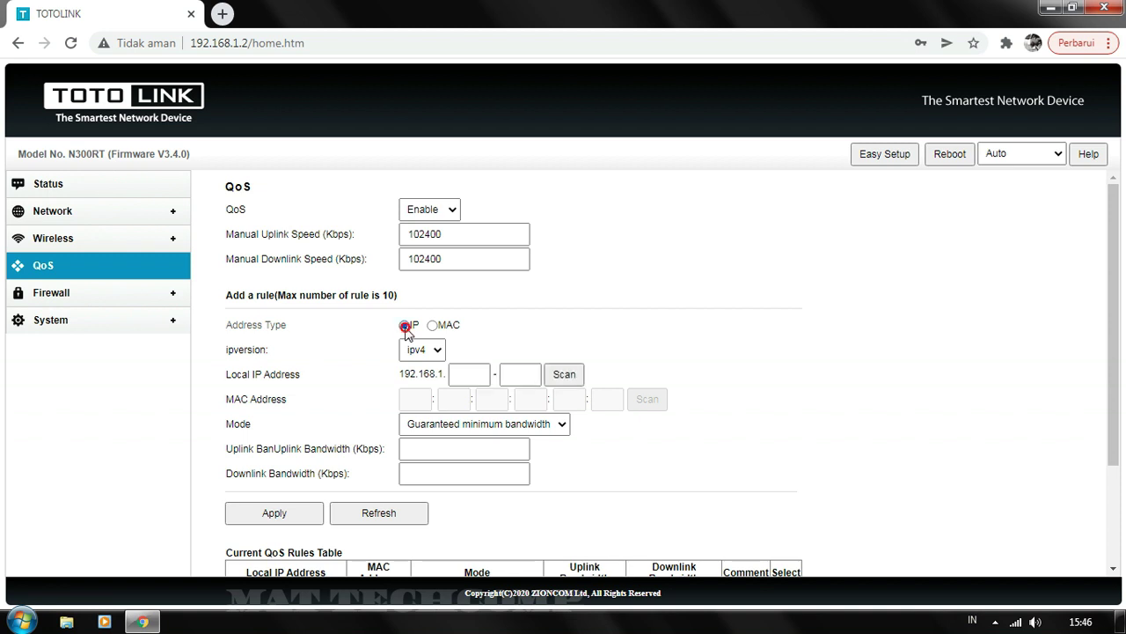
{"action": "left_click", "coordinate": [470, 372]}
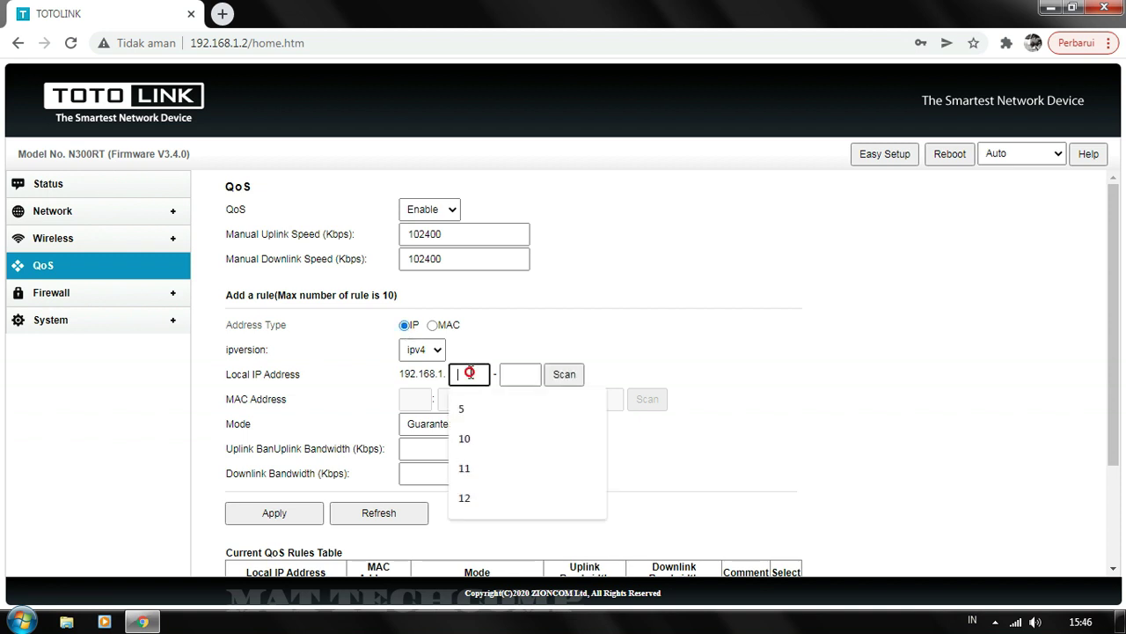
{"action": "type", "text": "1"}
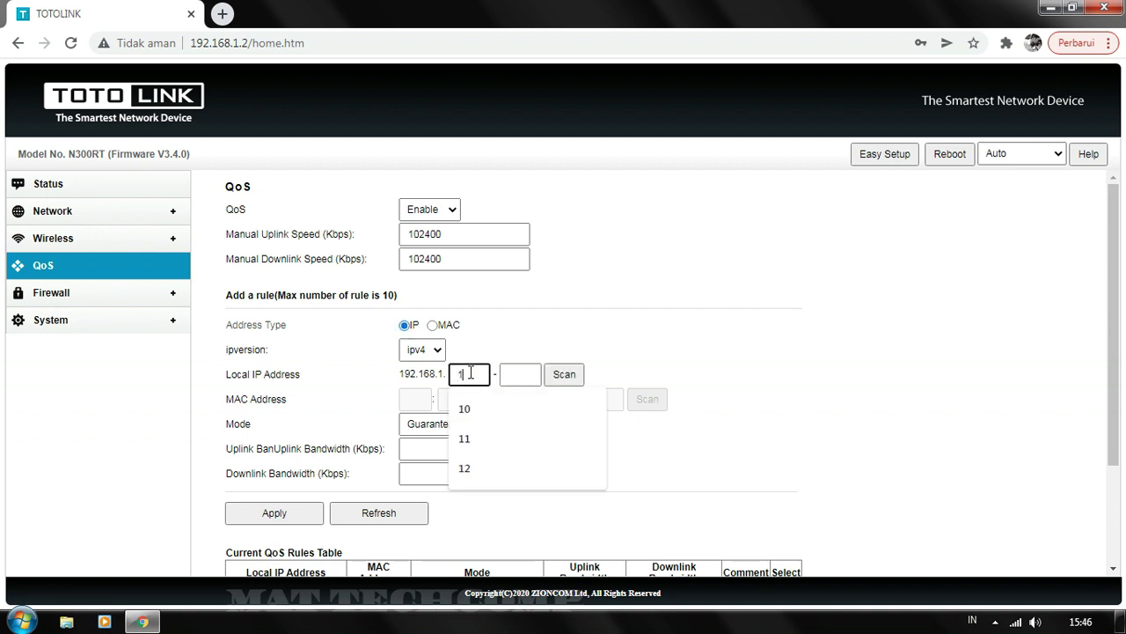
{"action": "type", "text": "3"}
{"action": "left_click", "coordinate": [520, 374]}
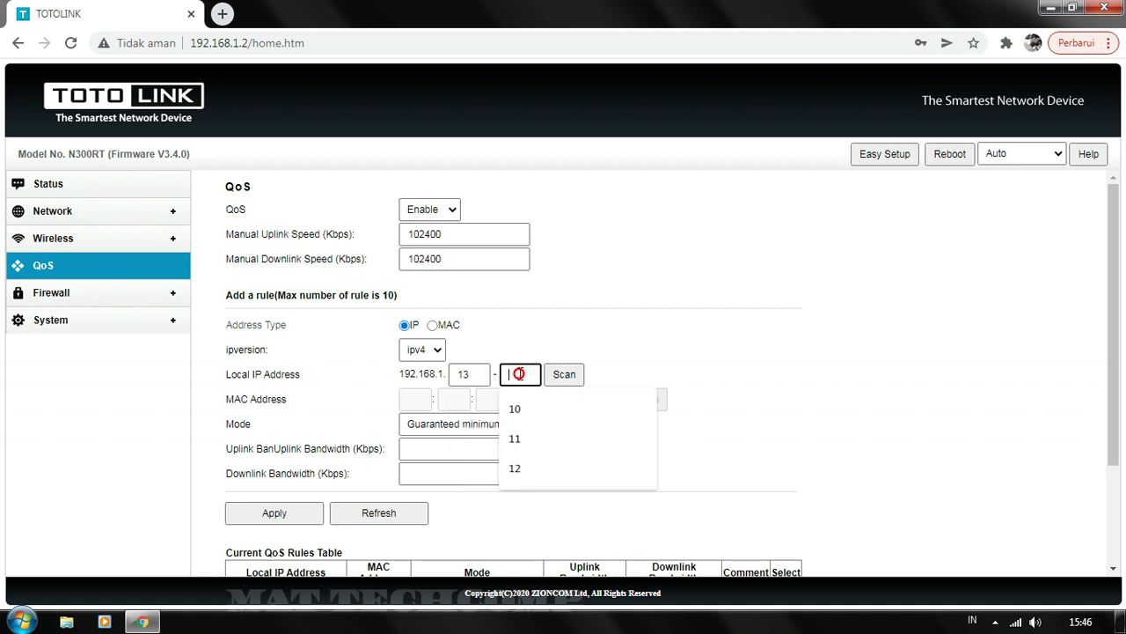
{"action": "type", "text": "13"}
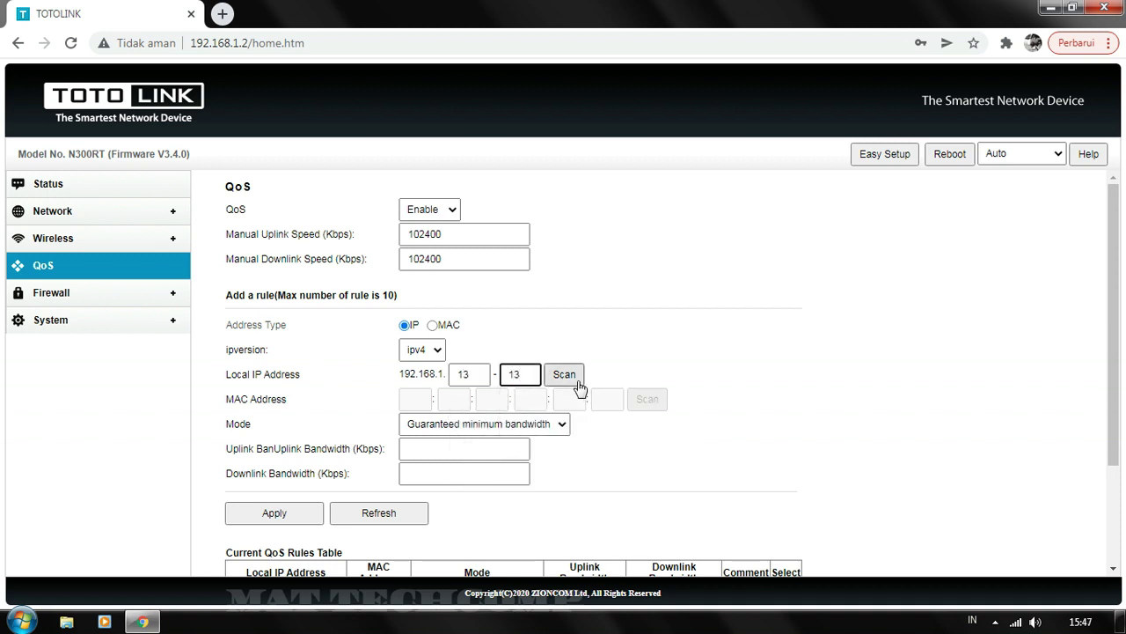
Set the fourth rule to Restricted maximum bandwidth with 2000 Kbps uplink and 2000 Kbps downlink, and apply it.
{"action": "left_click", "coordinate": [515, 427]}
{"action": "left_click", "coordinate": [472, 452]}
{"action": "left_click", "coordinate": [473, 453]}
{"action": "left_click", "coordinate": [458, 488]}
{"action": "left_click", "coordinate": [458, 480]}
{"action": "left_click", "coordinate": [455, 506]}
{"action": "left_click", "coordinate": [294, 513]}
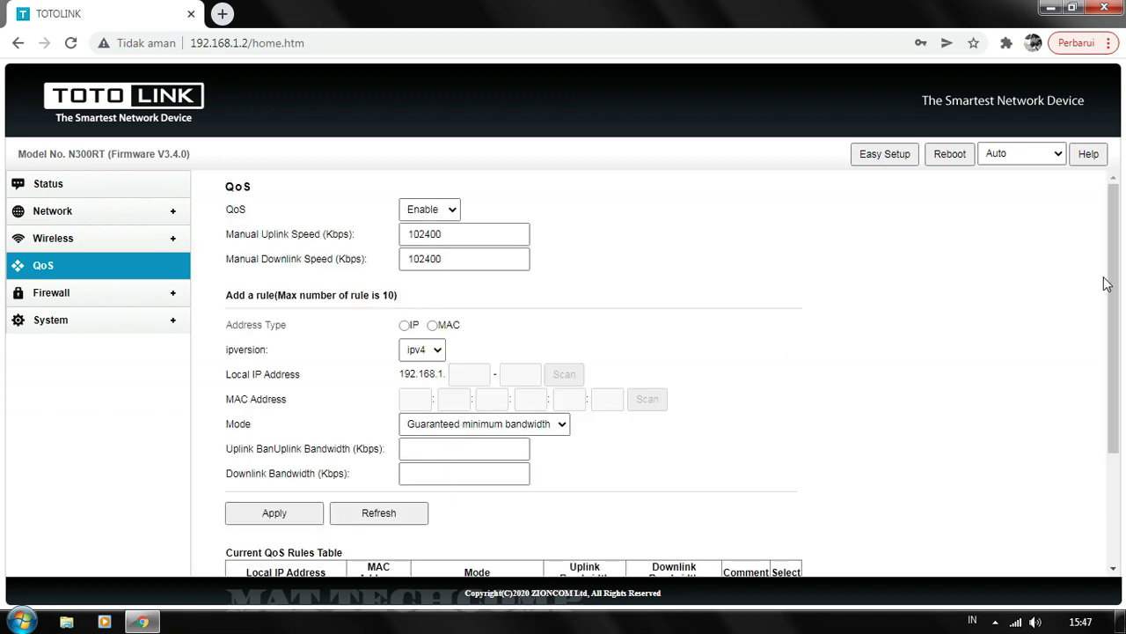
Start a fifth QoS rule with address type IP and local IP range 192.168.1.14 through 14.
{"action": "left_click_drag", "start_coordinate": [1113, 286], "coordinate": [1122, 398]}
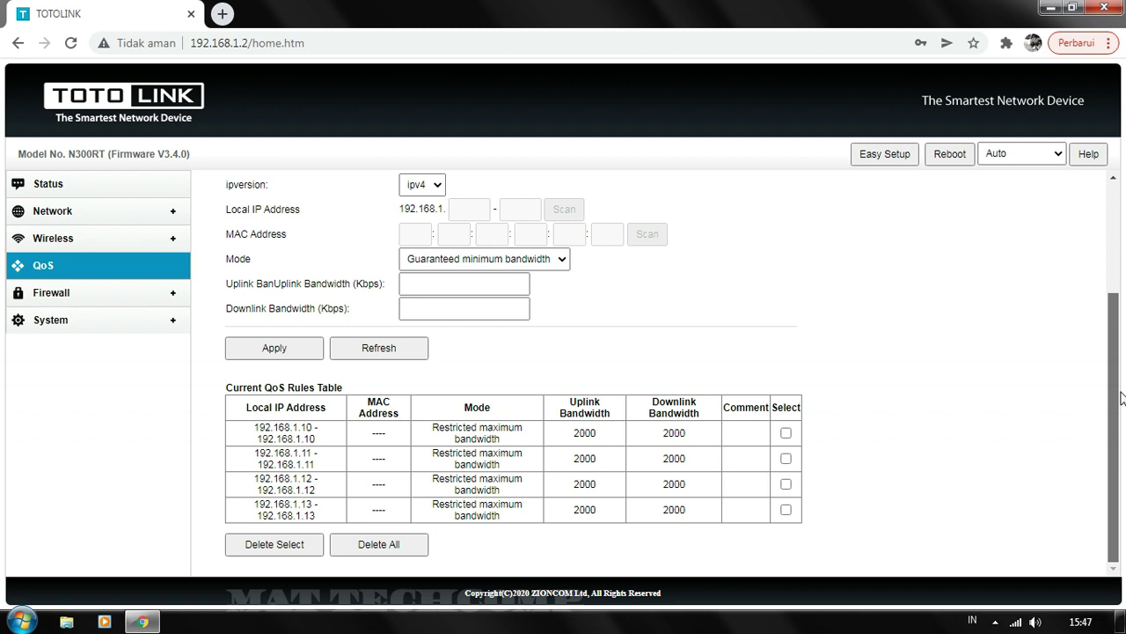
{"action": "scroll", "coordinate": [616, 370], "scroll_direction": "up", "scroll_amount": 3}
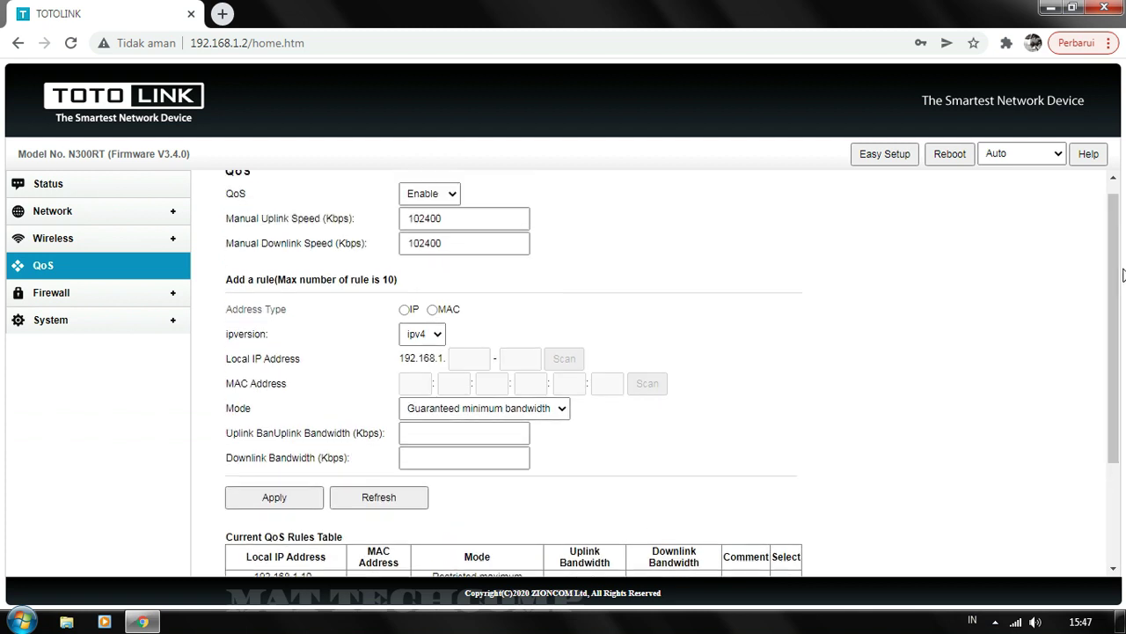
{"action": "left_click", "coordinate": [407, 310]}
{"action": "left_click", "coordinate": [466, 359]}
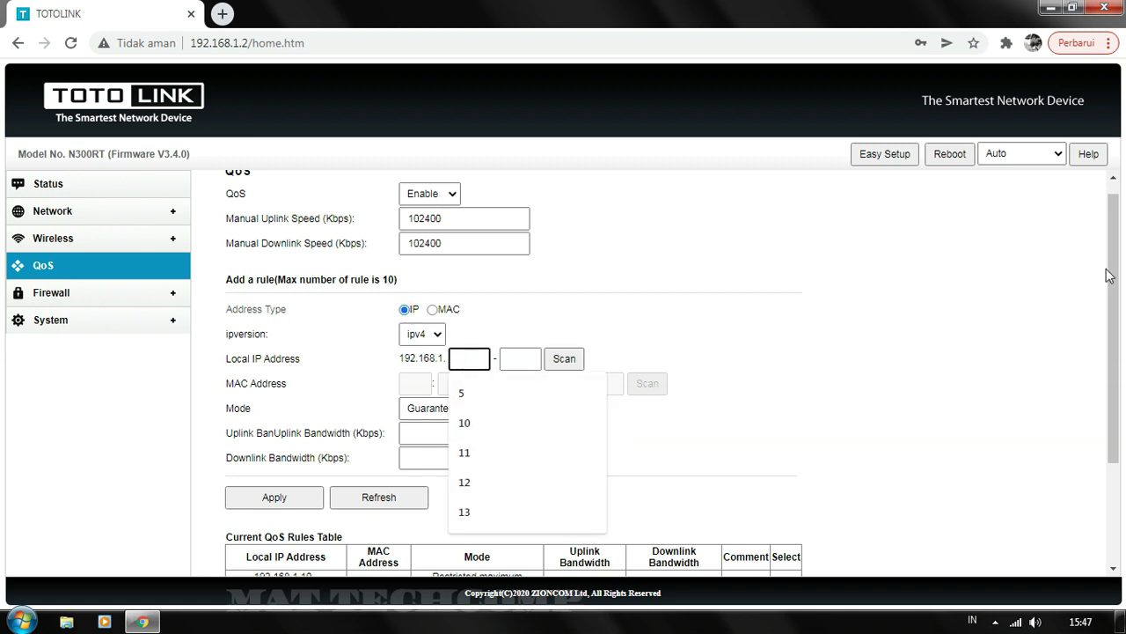
{"action": "left_click_drag", "start_coordinate": [1116, 312], "coordinate": [1115, 429]}
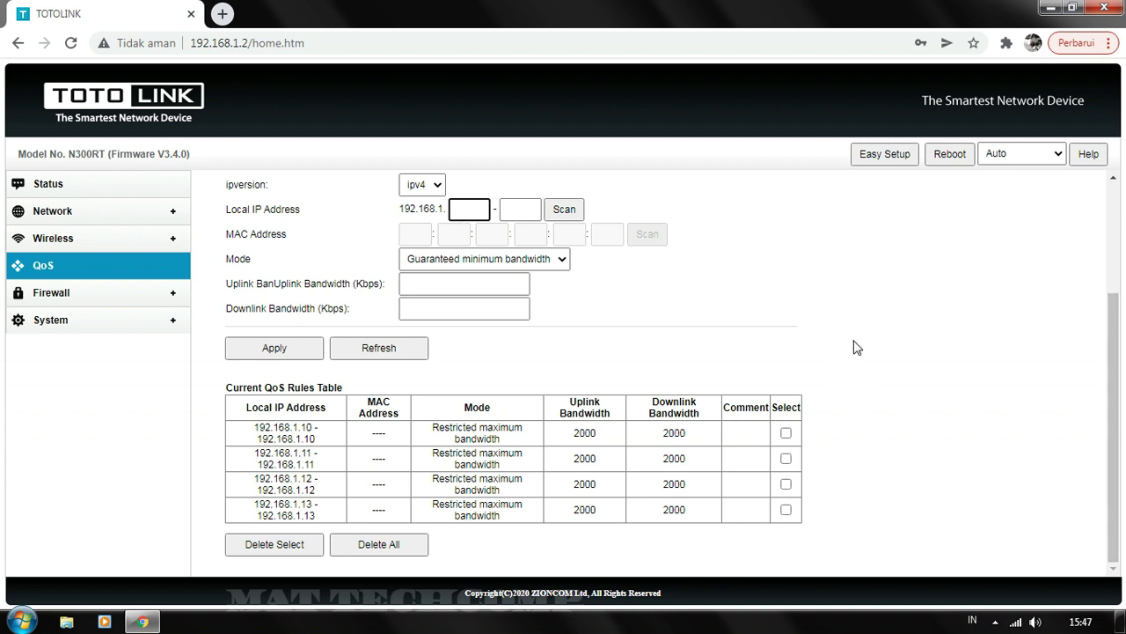
{"action": "left_click", "coordinate": [462, 208]}
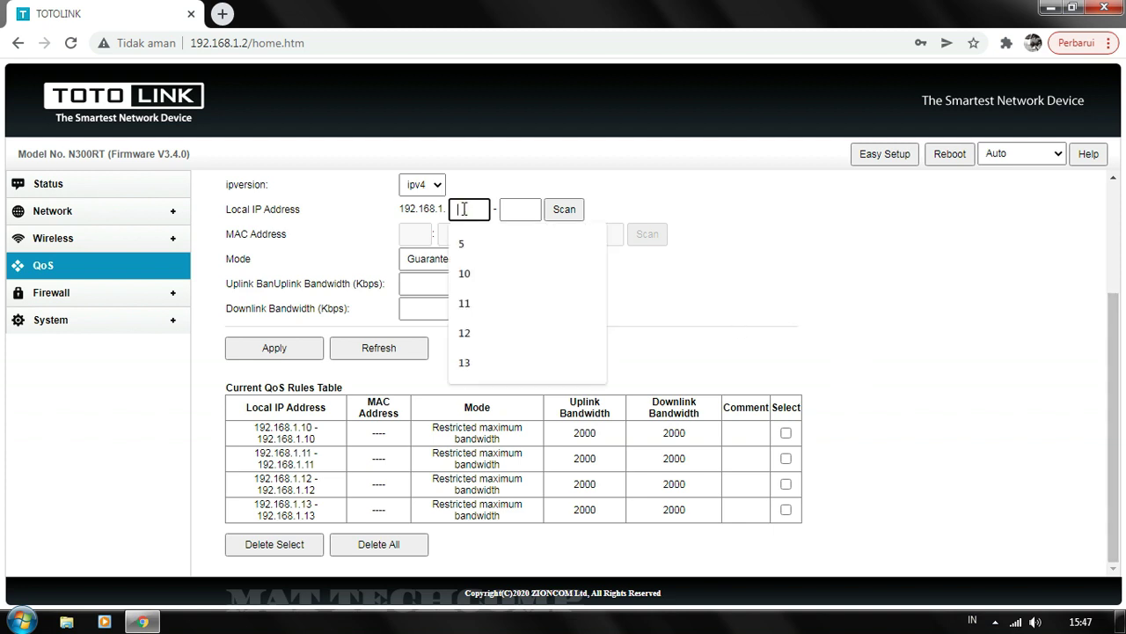
{"action": "type", "text": "1"}
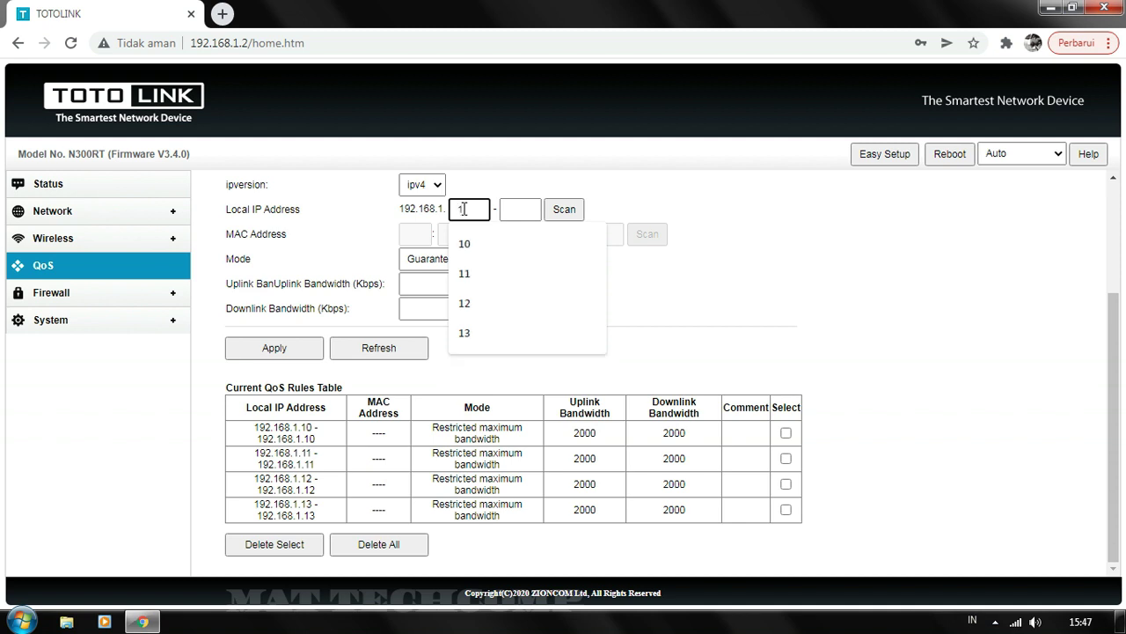
{"action": "type", "text": "4"}
{"action": "left_click", "coordinate": [521, 209]}
{"action": "type", "text": "1"}
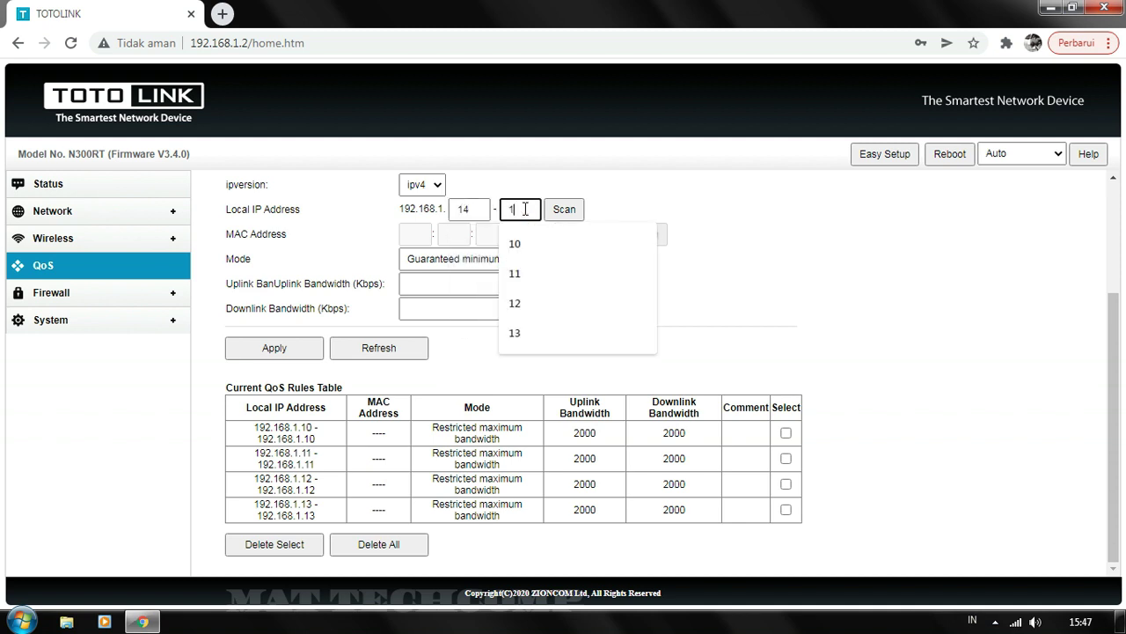
{"action": "type", "text": "4"}
Set the fifth rule to Restricted maximum bandwidth with 2000 Kbps uplink and 2000 Kbps downlink, and apply it.
{"action": "left_click", "coordinate": [460, 264]}
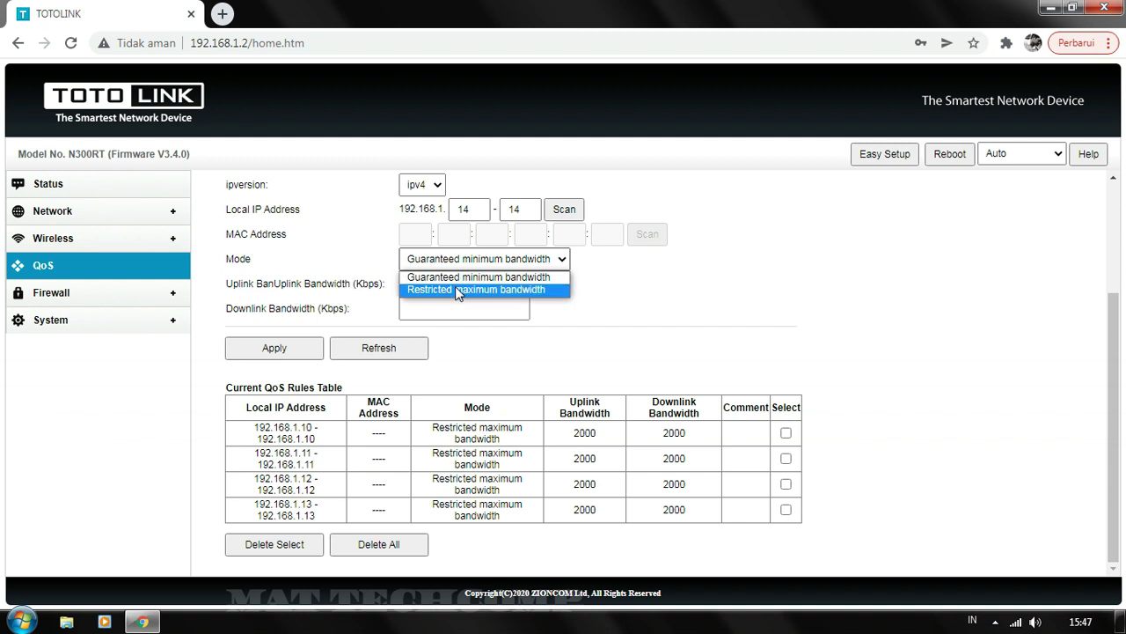
{"action": "left_click", "coordinate": [469, 290]}
{"action": "left_click", "coordinate": [447, 283]}
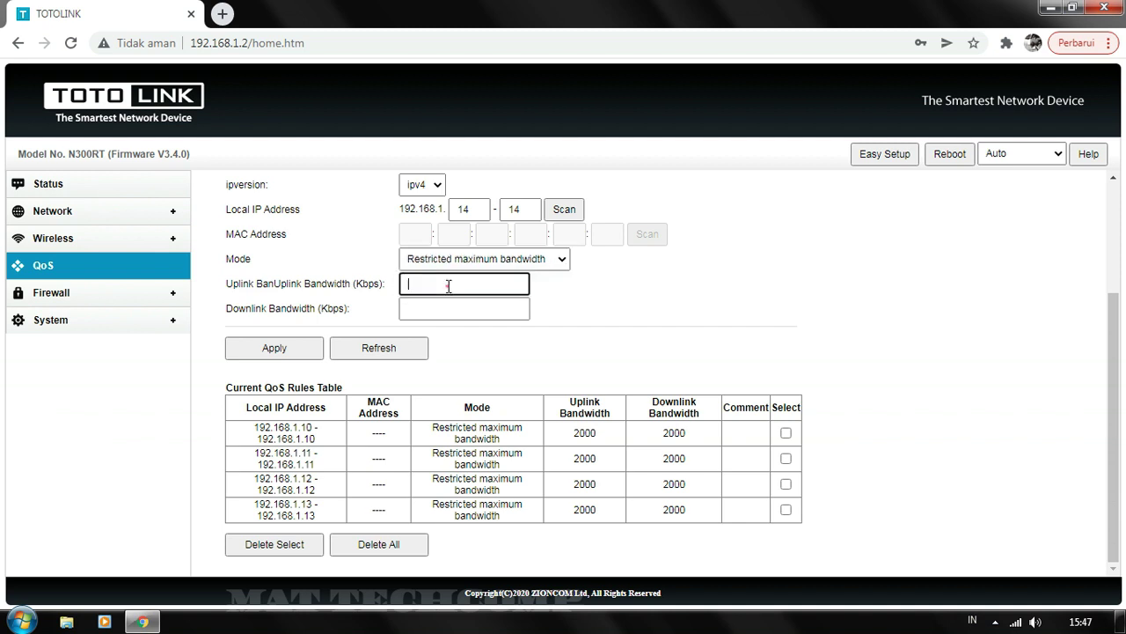
{"action": "left_click", "coordinate": [444, 319]}
{"action": "left_click", "coordinate": [447, 310]}
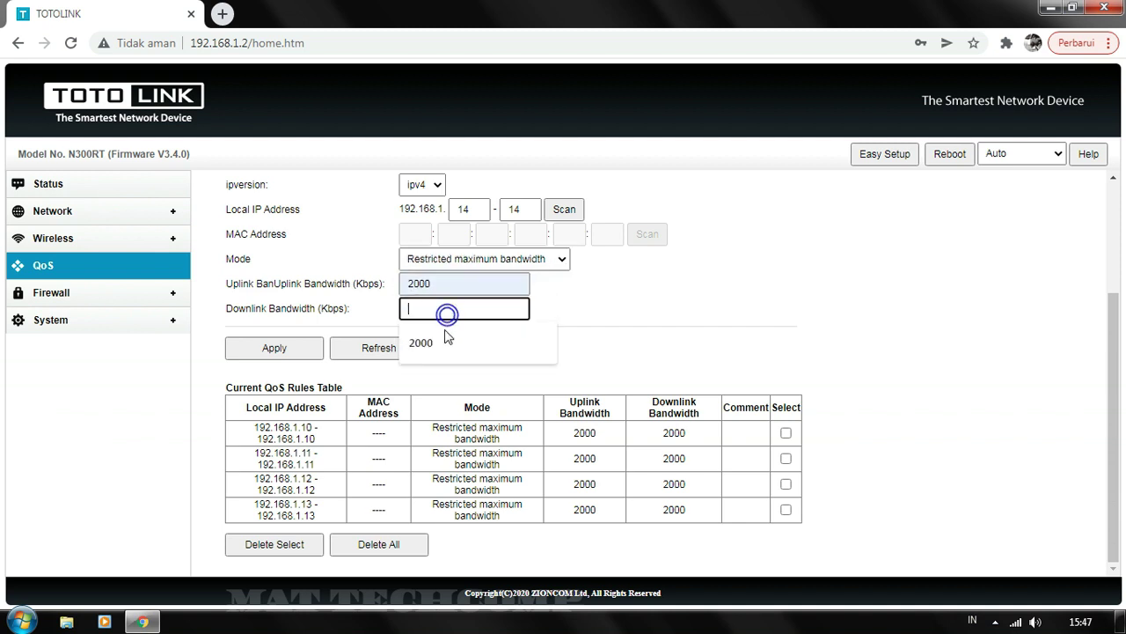
{"action": "left_click", "coordinate": [445, 341]}
{"action": "left_click", "coordinate": [308, 352]}
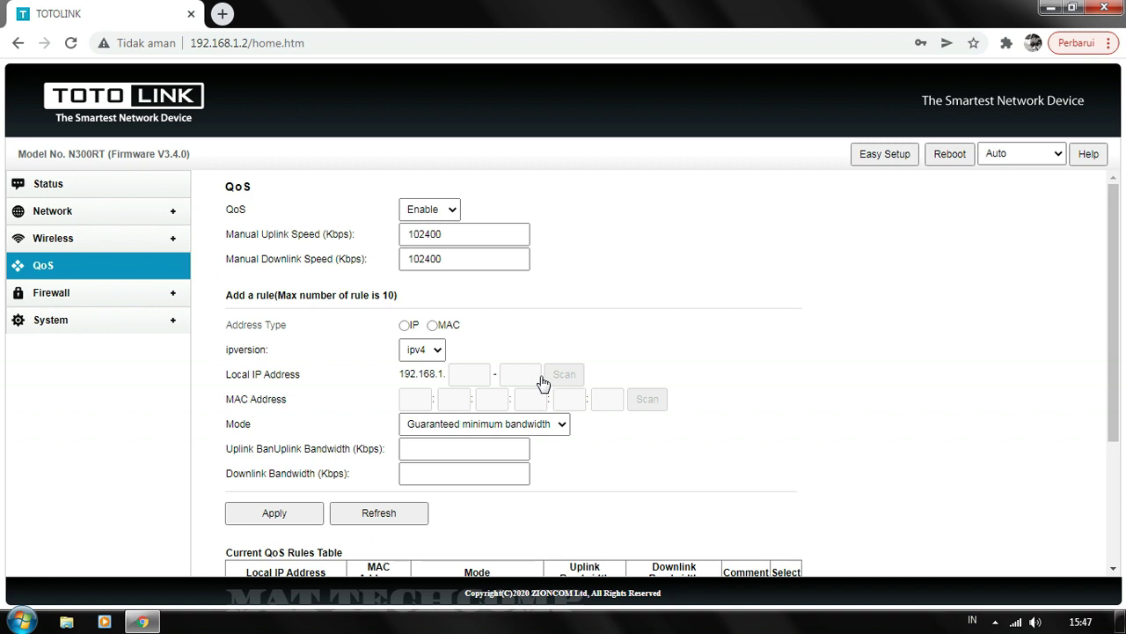
Start a sixth QoS rule with address type IP and local IP range 192.168.1.15 through 15.
{"action": "left_click", "coordinate": [405, 326]}
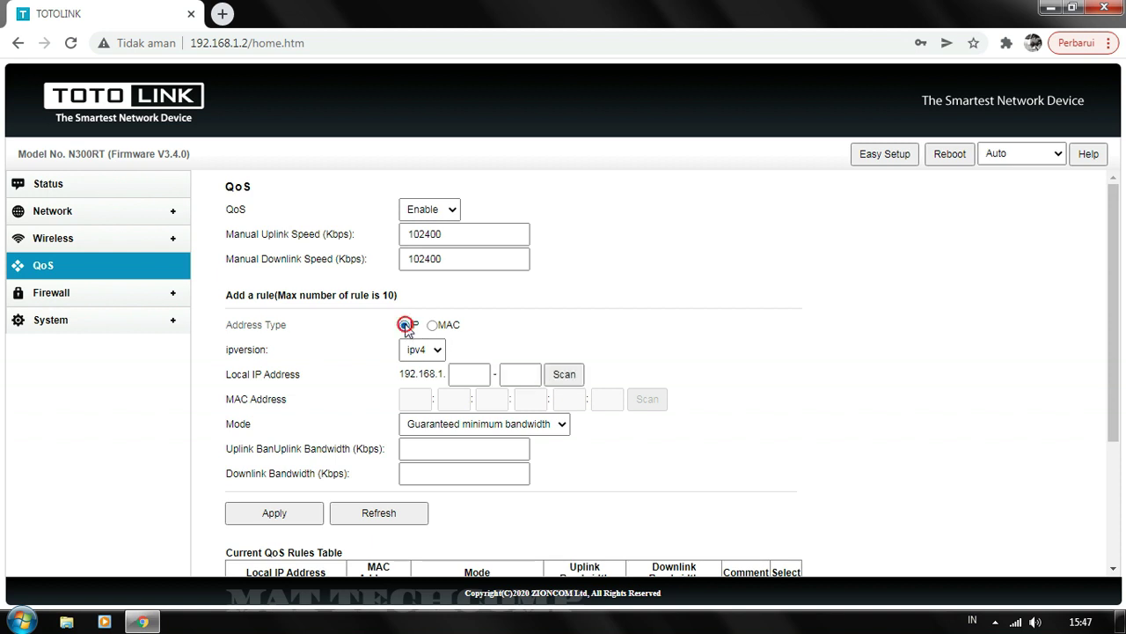
{"action": "left_click", "coordinate": [469, 375]}
{"action": "type", "text": "15"}
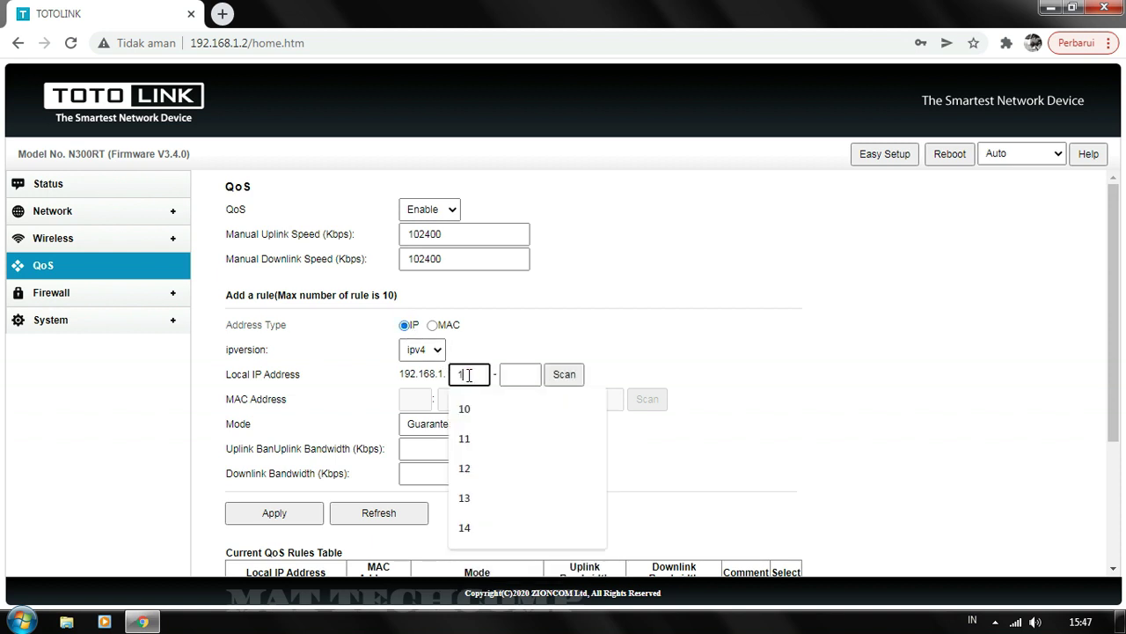
{"action": "left_click", "coordinate": [511, 374]}
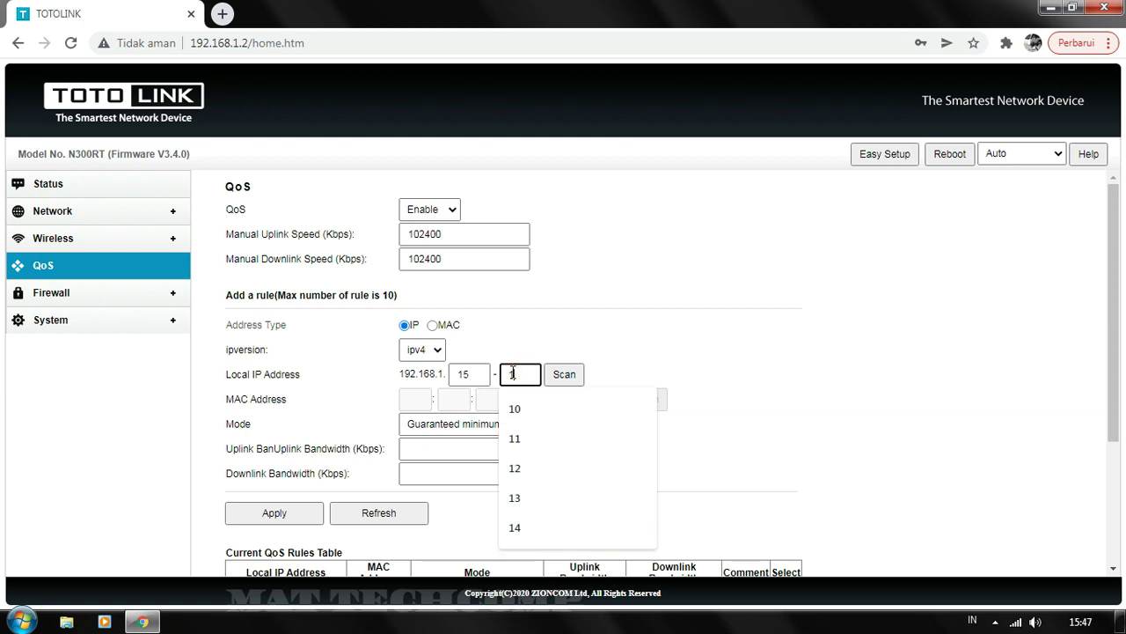
{"action": "type", "text": "15"}
Set the sixth rule to Restricted maximum bandwidth with 2000 Kbps uplink and 2000 Kbps downlink, and apply it.
{"action": "left_click", "coordinate": [438, 425]}
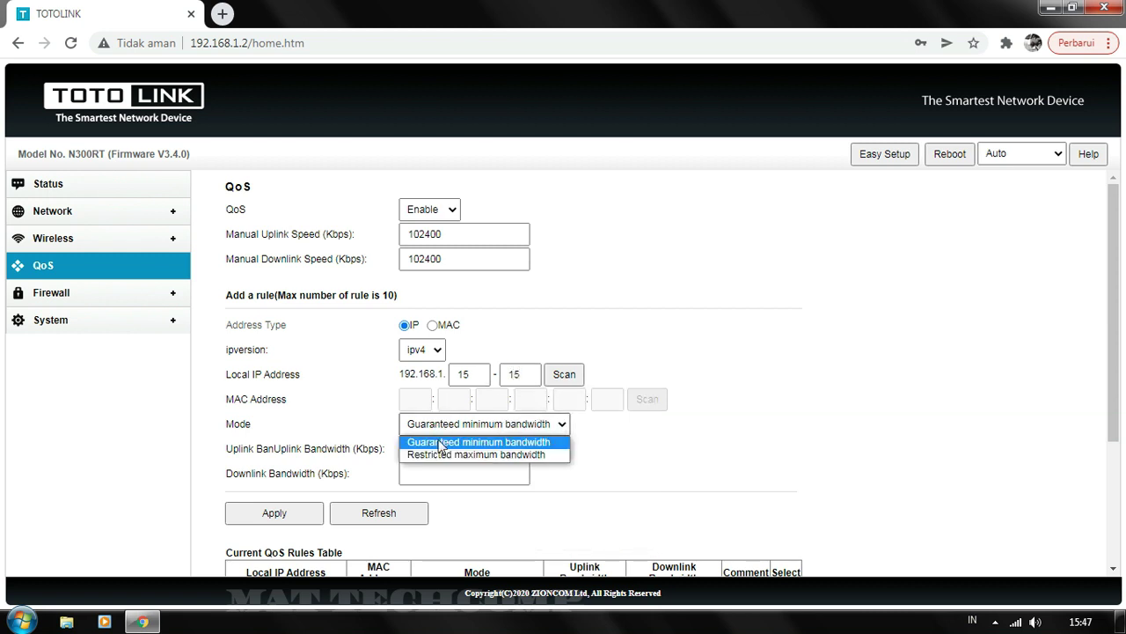
{"action": "left_click", "coordinate": [442, 455]}
{"action": "left_click", "coordinate": [452, 451]}
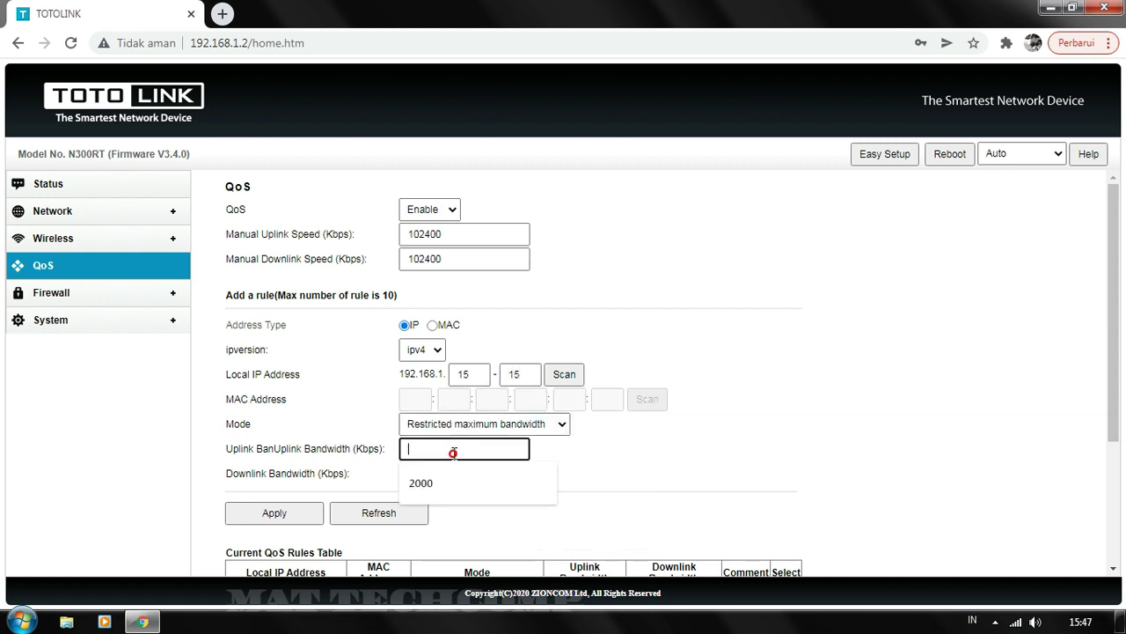
{"action": "left_click", "coordinate": [440, 487]}
{"action": "left_click", "coordinate": [454, 475]}
{"action": "left_click", "coordinate": [456, 508]}
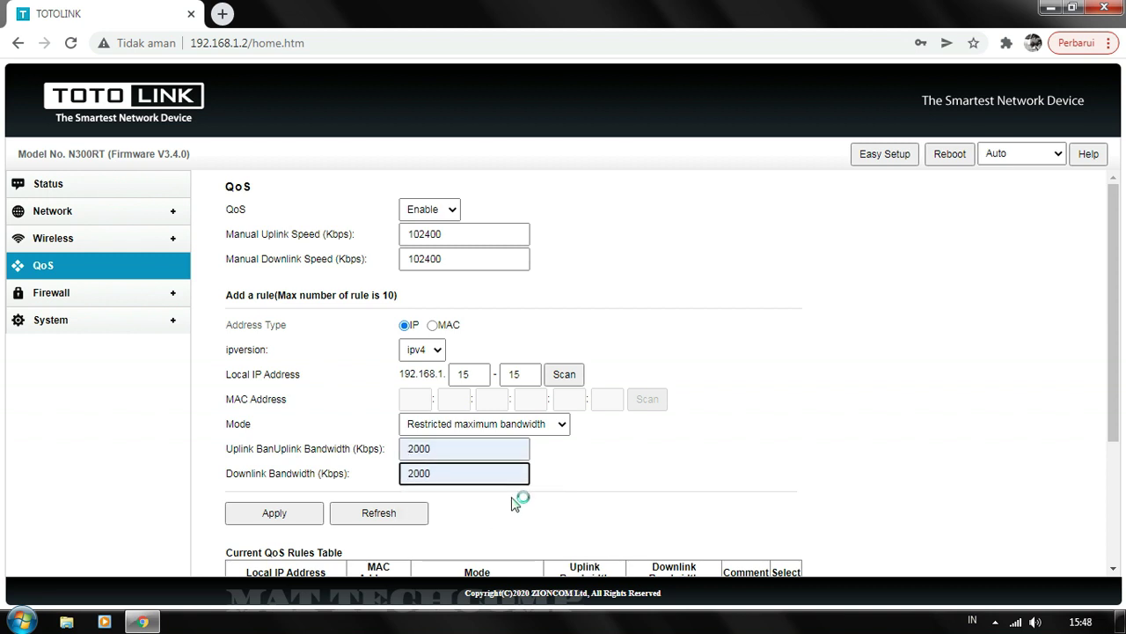
{"action": "left_click", "coordinate": [293, 517]}
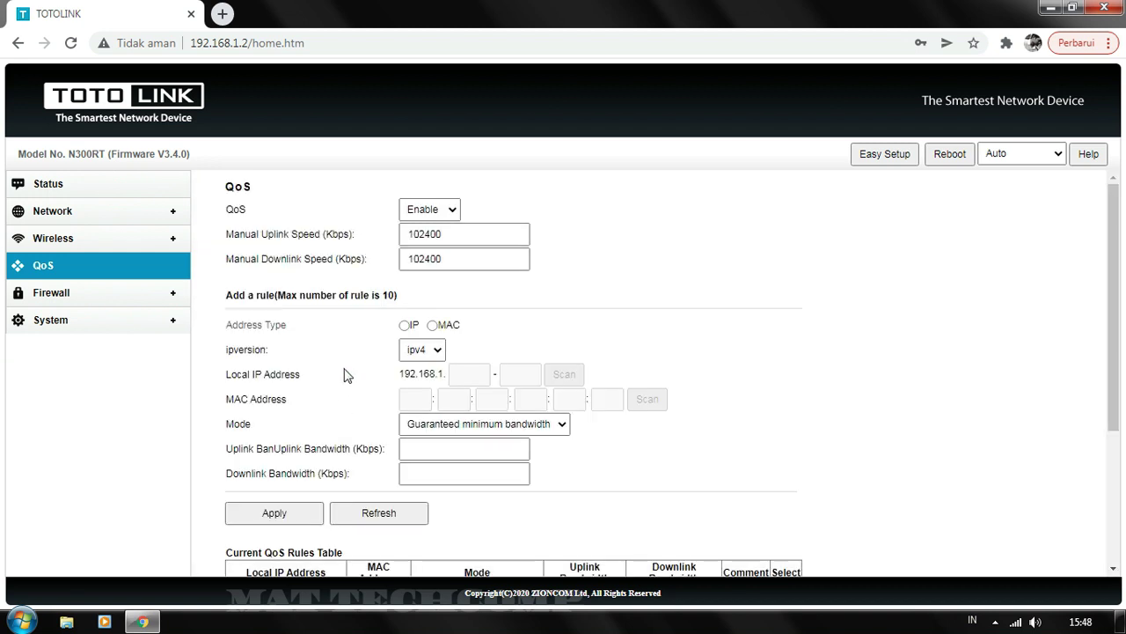
Start a seventh QoS rule with address type IP and local IP range 192.168.1.16 through 16.
{"action": "left_click", "coordinate": [405, 325]}
{"action": "left_click", "coordinate": [470, 379]}
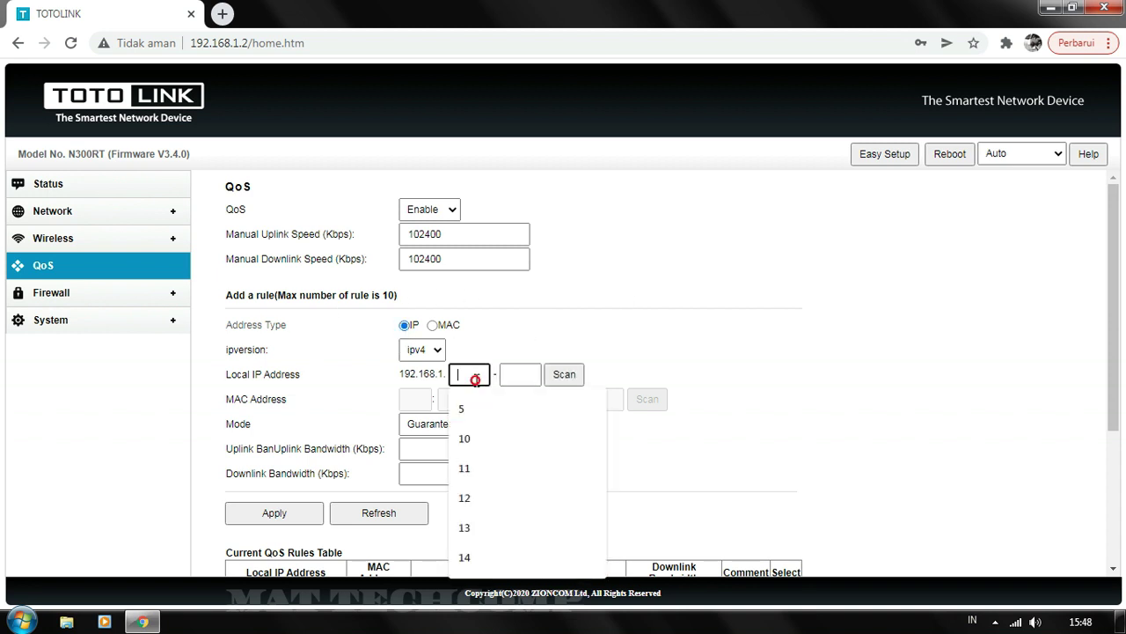
{"action": "type", "text": "16"}
{"action": "left_click", "coordinate": [517, 375]}
{"action": "type", "text": "1"}
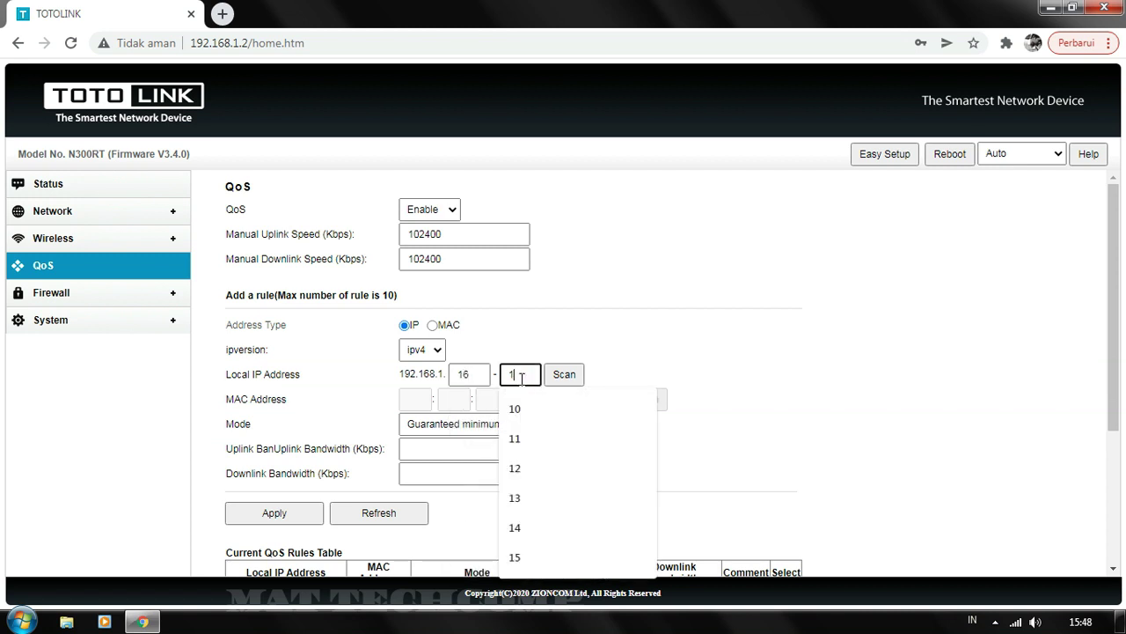
{"action": "type", "text": "6"}
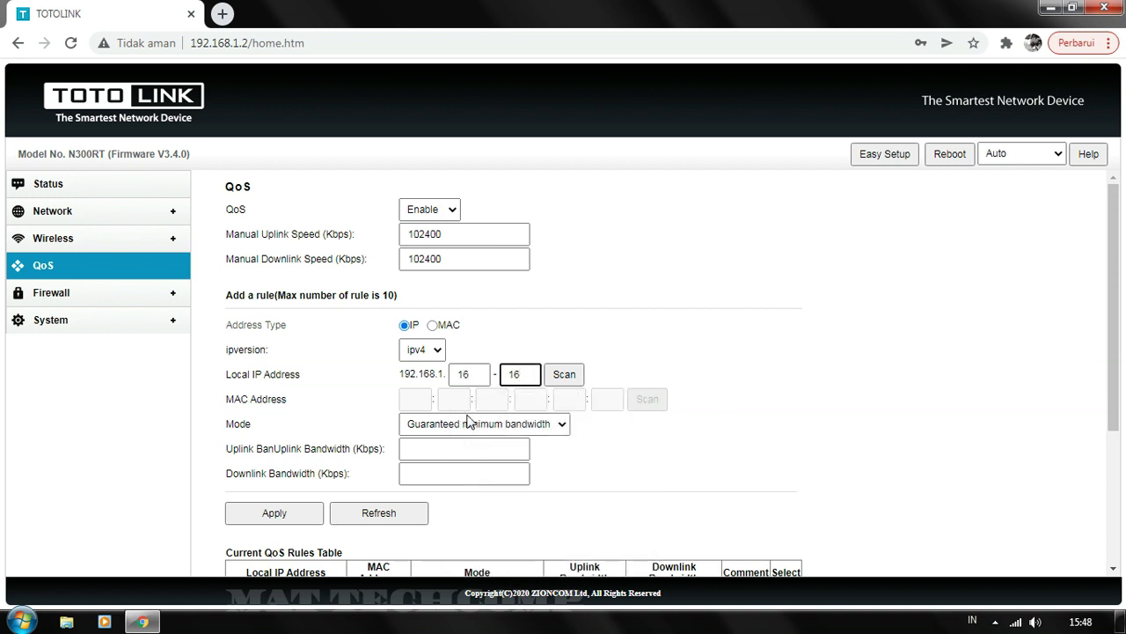
Set the seventh rule to Restricted maximum bandwidth with 2000 Kbps uplink and 2000 Kbps downlink, and apply it.
{"action": "left_click", "coordinate": [485, 425]}
{"action": "left_click", "coordinate": [475, 454]}
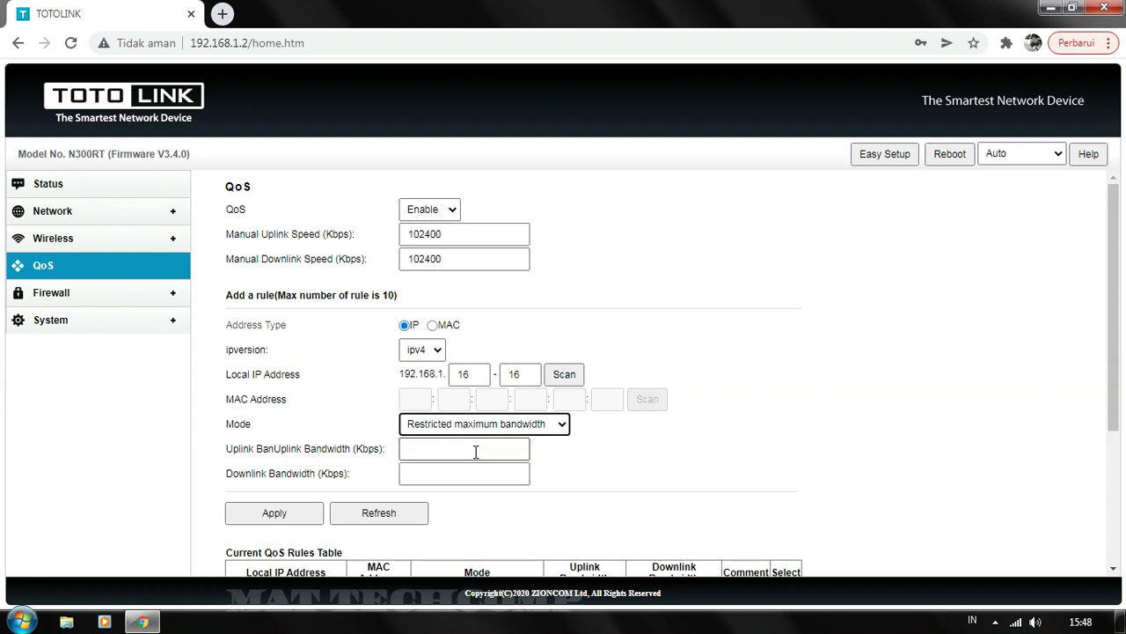
{"action": "left_click", "coordinate": [476, 452]}
{"action": "left_click", "coordinate": [465, 485]}
{"action": "left_click", "coordinate": [464, 483]}
{"action": "left_click", "coordinate": [460, 504]}
{"action": "left_click", "coordinate": [285, 521]}
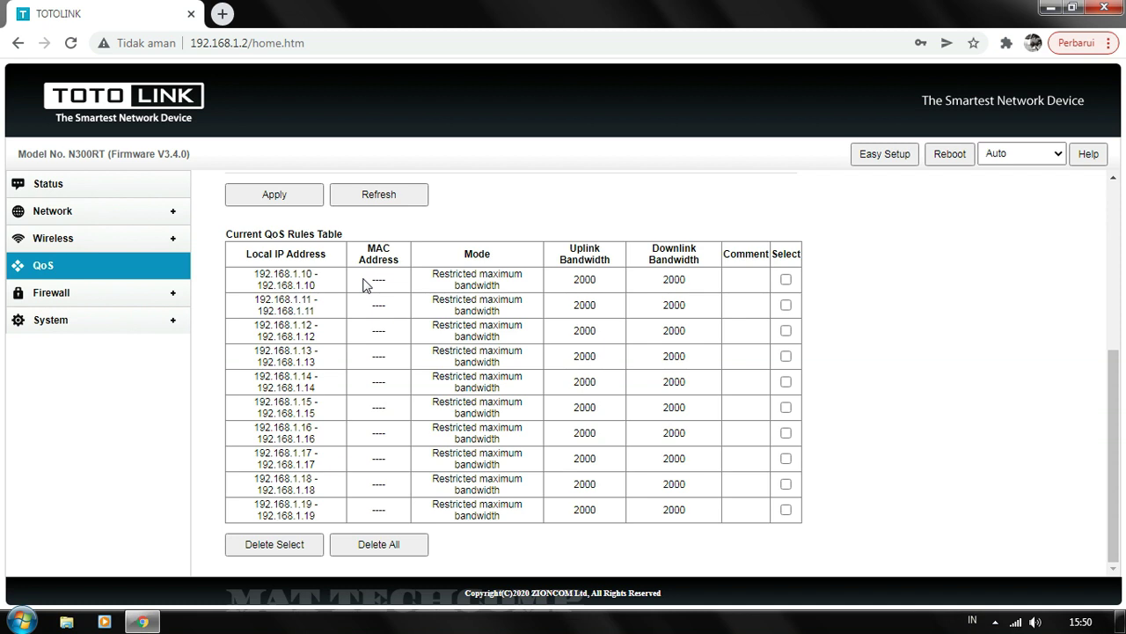
Check the unsaved rule for 192.168.1.20 in the QoS form and refresh the page to clear it.
{"action": "left_click", "coordinate": [1115, 393]}
{"action": "left_click_drag", "start_coordinate": [1116, 393], "coordinate": [1120, 235]}
{"action": "left_click", "coordinate": [529, 371]}
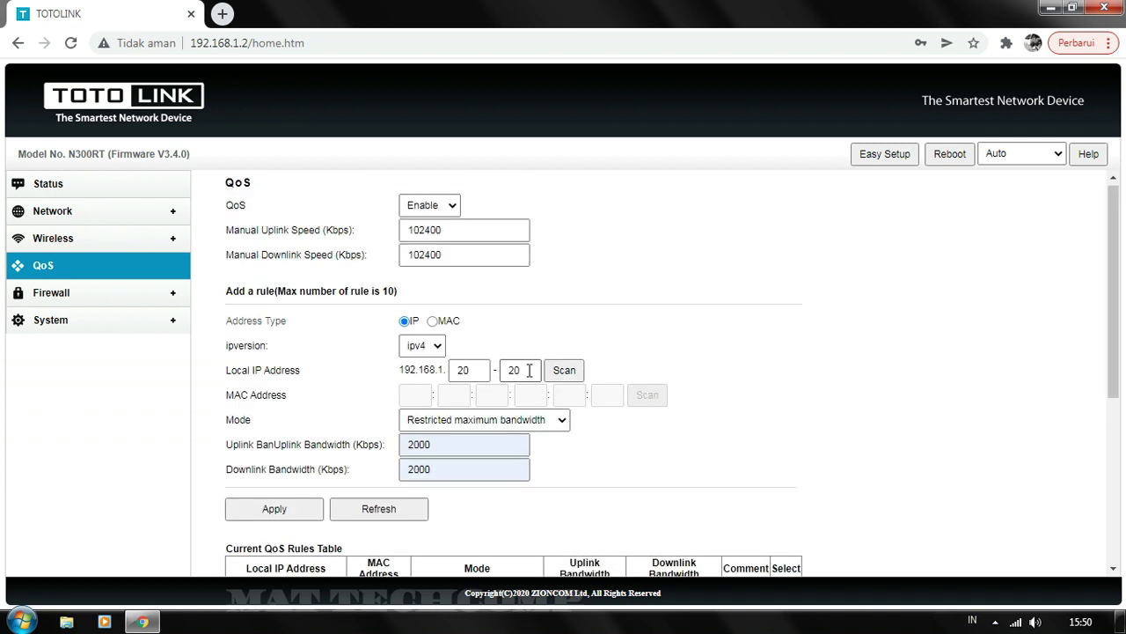
{"action": "left_click", "coordinate": [749, 141]}
{"action": "left_click_drag", "start_coordinate": [1110, 236], "coordinate": [1114, 277]}
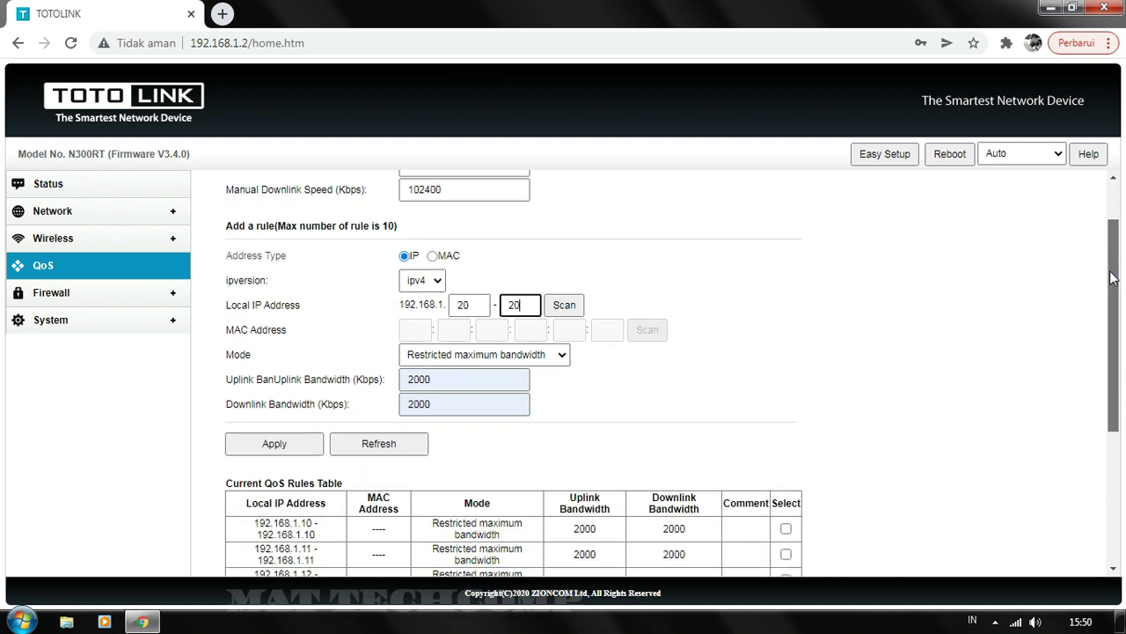
{"action": "left_click", "coordinate": [364, 446]}
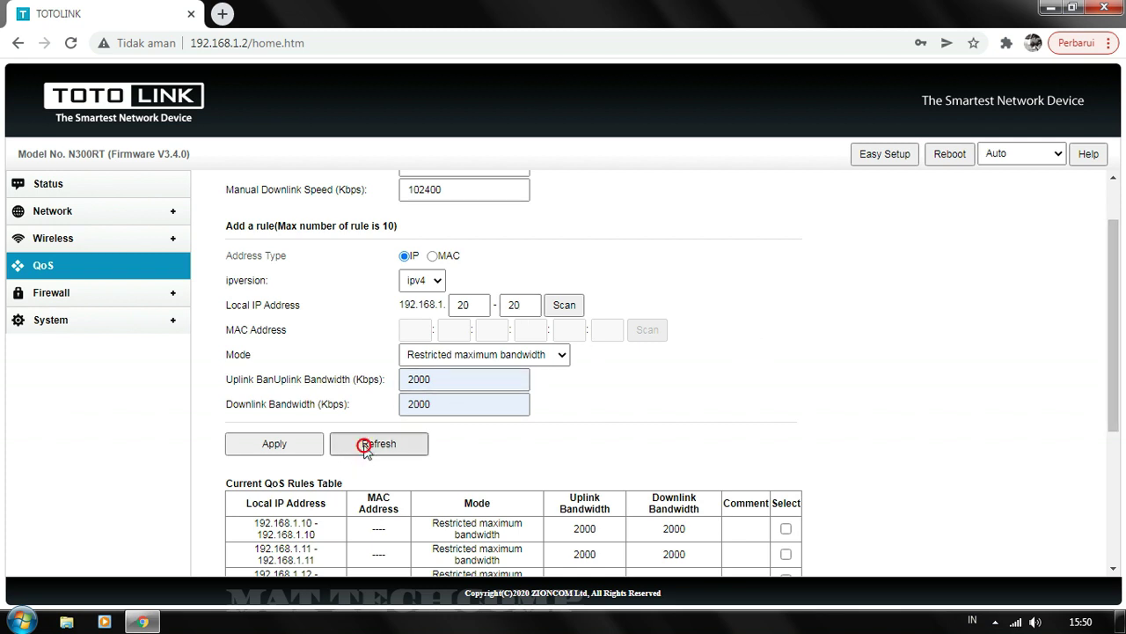
Review the Current QoS Rules Table and the MAC address type option, and open the router's Status page.
{"action": "left_click_drag", "start_coordinate": [1114, 256], "coordinate": [1114, 402]}
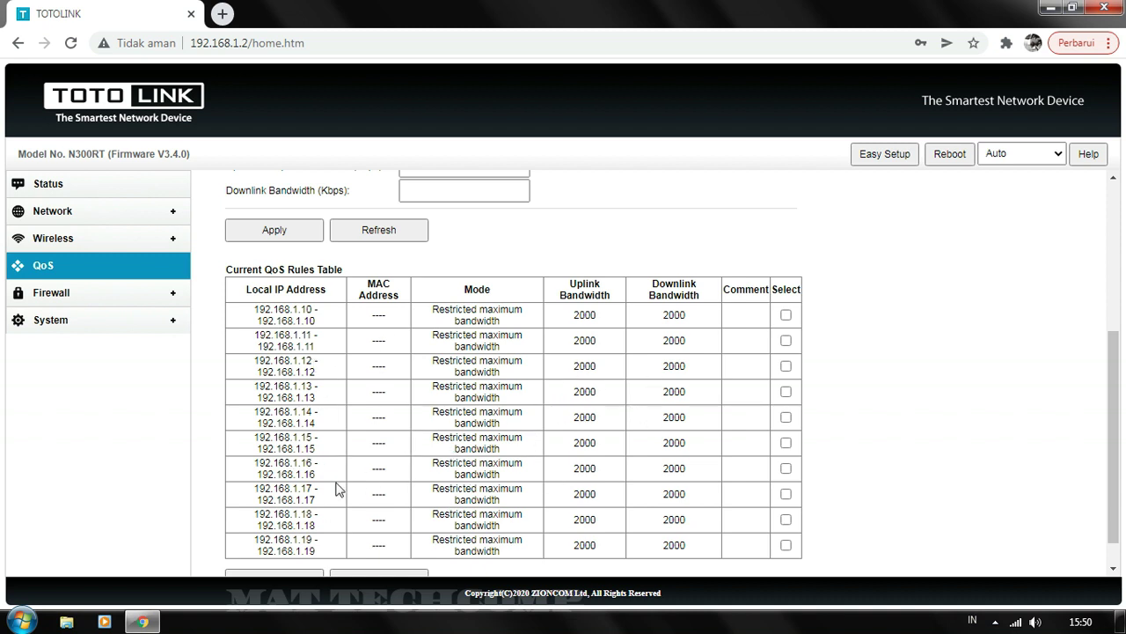
{"action": "left_click", "coordinate": [1114, 383]}
{"action": "left_click_drag", "start_coordinate": [1122, 346], "coordinate": [1122, 218]}
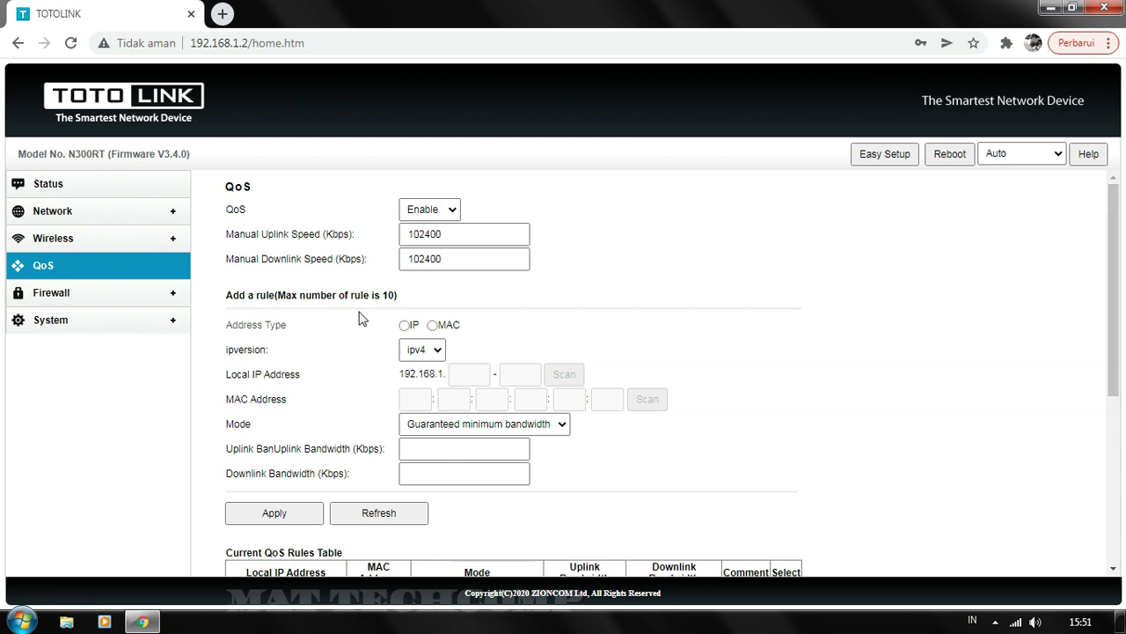
{"action": "left_click", "coordinate": [432, 325]}
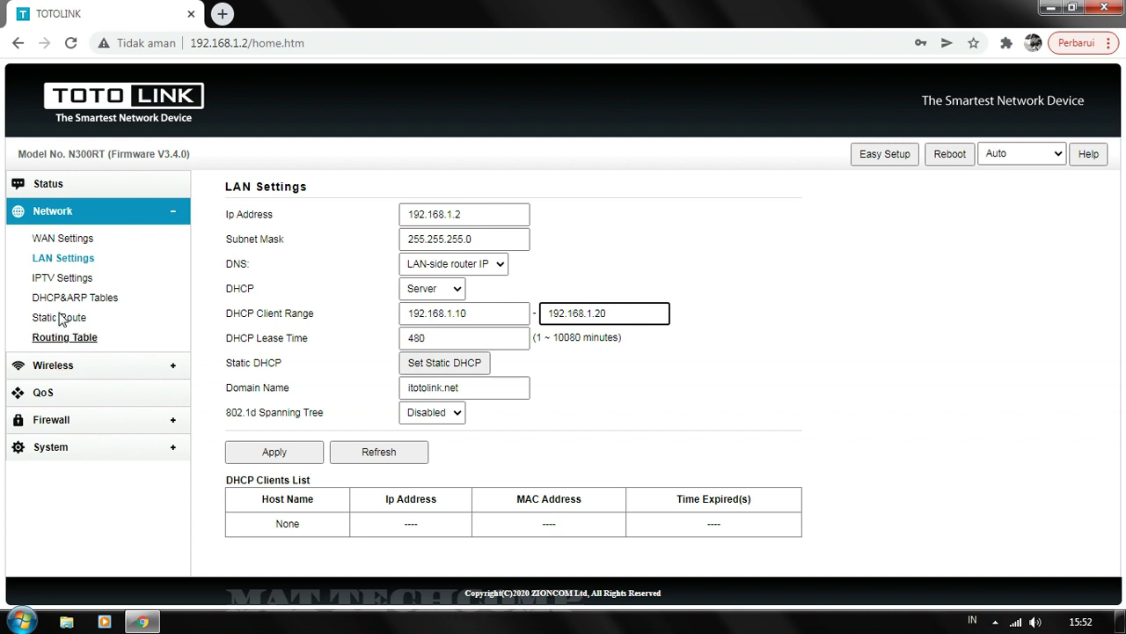
{"action": "left_click", "coordinate": [53, 187]}
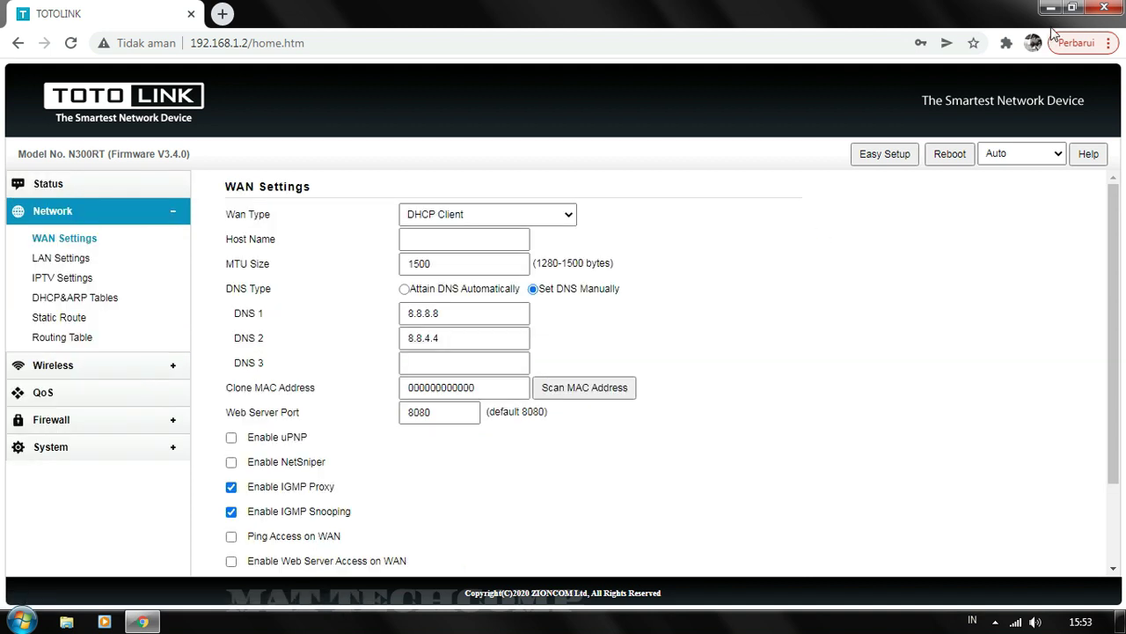
Minimize the browser window to return to the desktop.
{"action": "left_click", "coordinate": [1051, 9]}
{"action": "right_click", "coordinate": [494, 164]}
{"action": "left_click", "coordinate": [517, 214]}
{"action": "right_click", "coordinate": [518, 212]}
{"action": "left_click", "coordinate": [553, 258]}
{"action": "right_click", "coordinate": [664, 209]}
{"action": "left_click", "coordinate": [792, 254]}
{"action": "right_click", "coordinate": [797, 244]}
{"action": "left_click", "coordinate": [848, 295]}
{"action": "right_click", "coordinate": [850, 279]}
{"action": "left_click", "coordinate": [907, 326]}
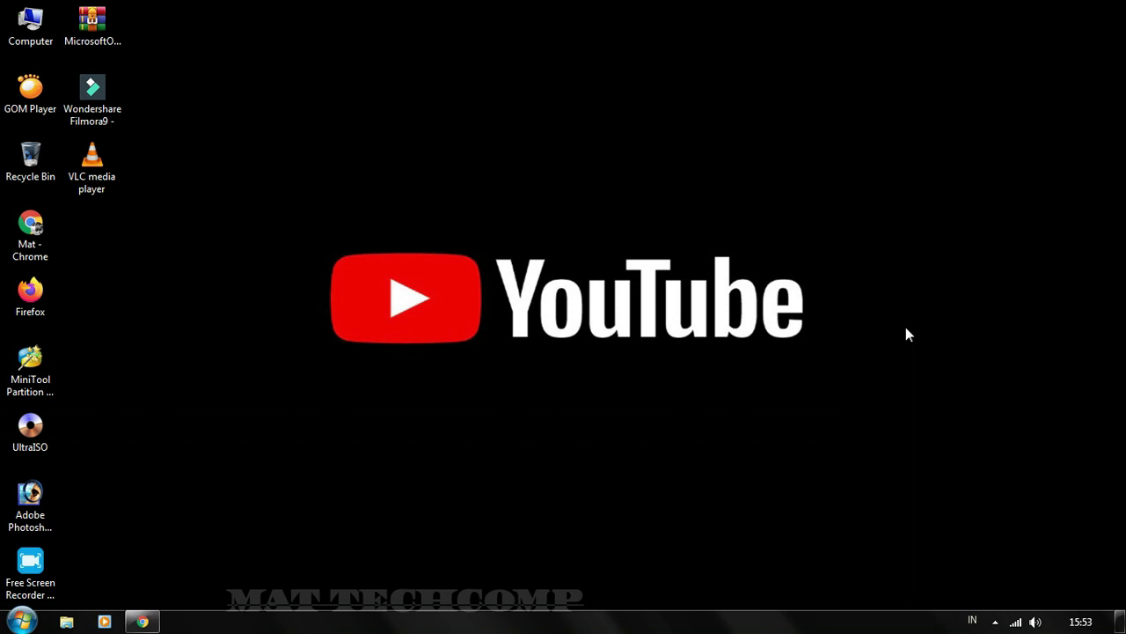